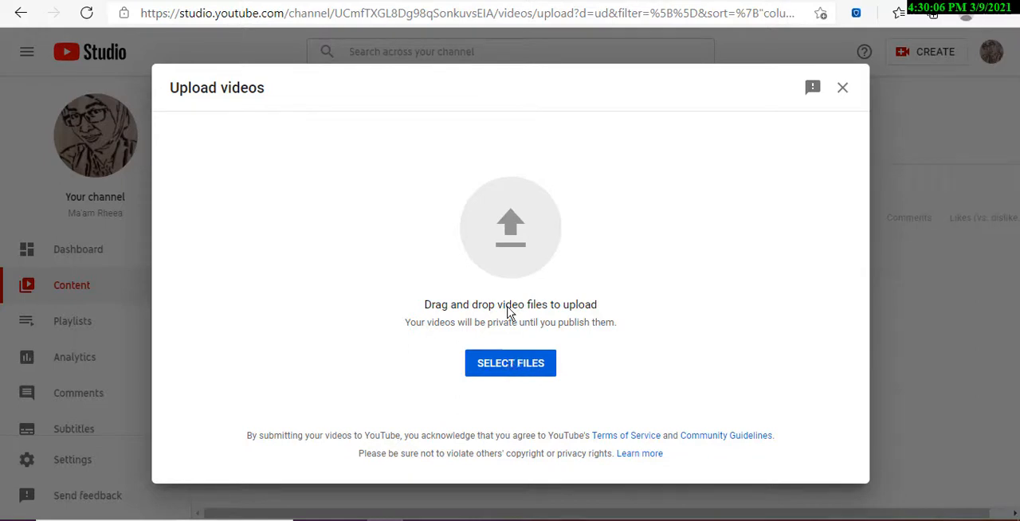
# Select the MP4 file "NOUN PHRASE IN ENGLISH - BELAJAR FRASE BAHASA INGGRIS" for upload and place the cursor in the video title.
pyautogui.click(527, 365)
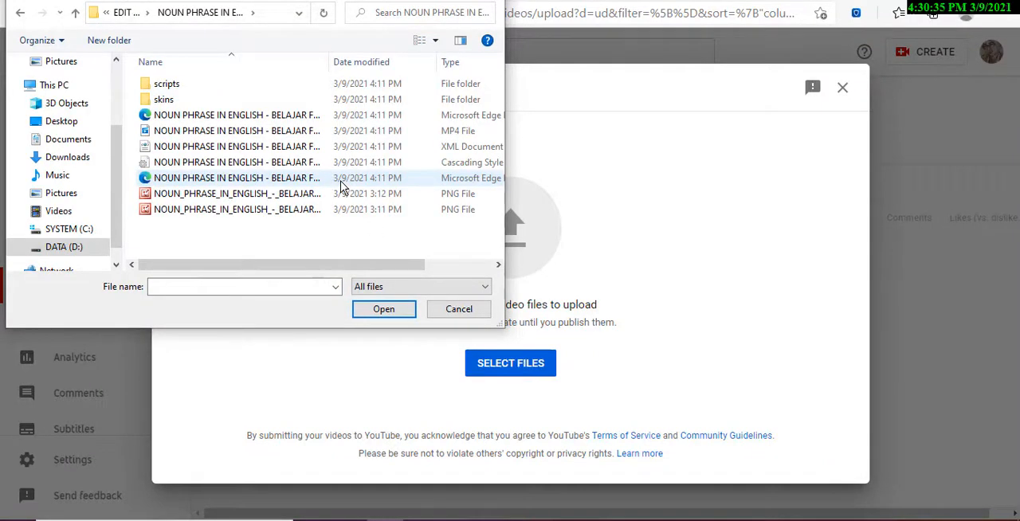
pyautogui.click(289, 134)
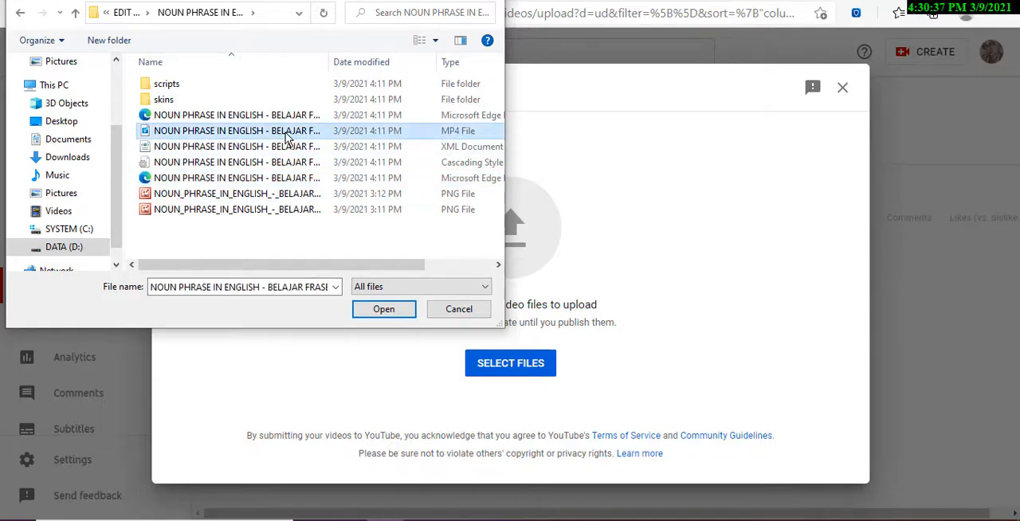
pyautogui.doubleClick(286, 133)
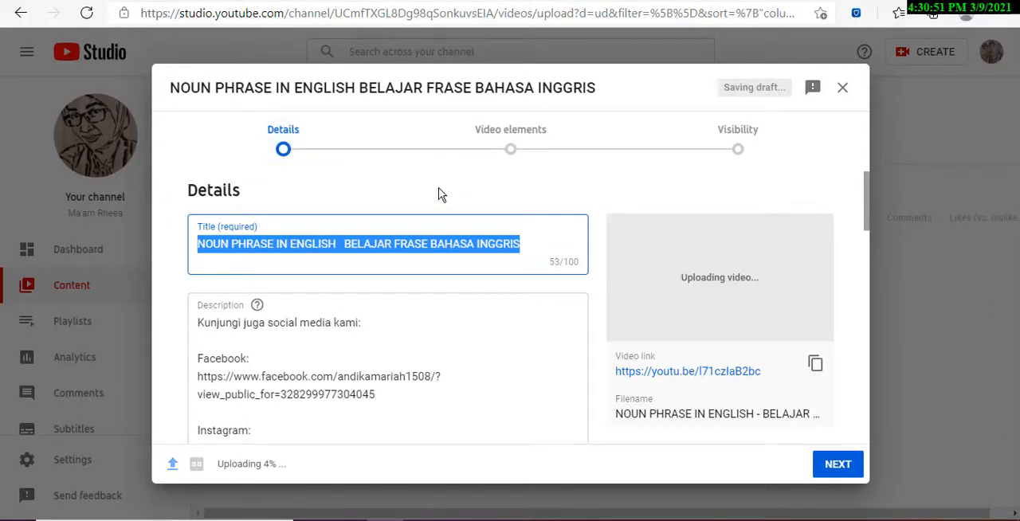
pyautogui.click(495, 244)
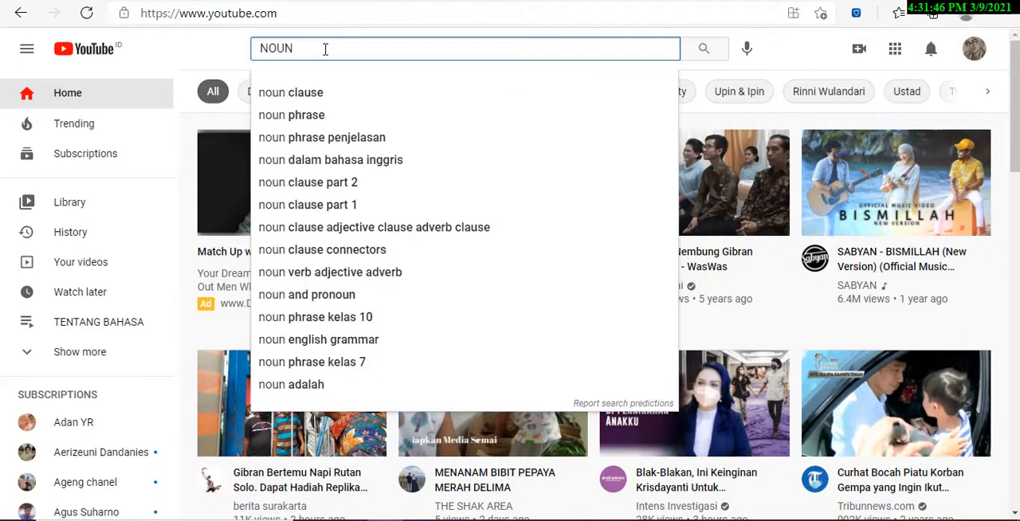
# Search YouTube for "NOUN PHRASE" and examine how the videos in the results are titled.
pyautogui.write('PHRASE')
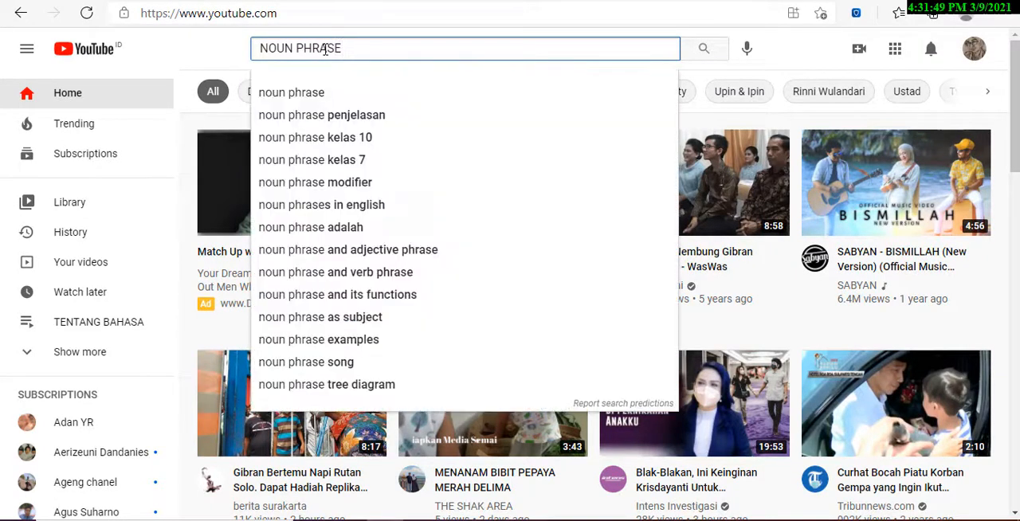
pyautogui.press('Return')
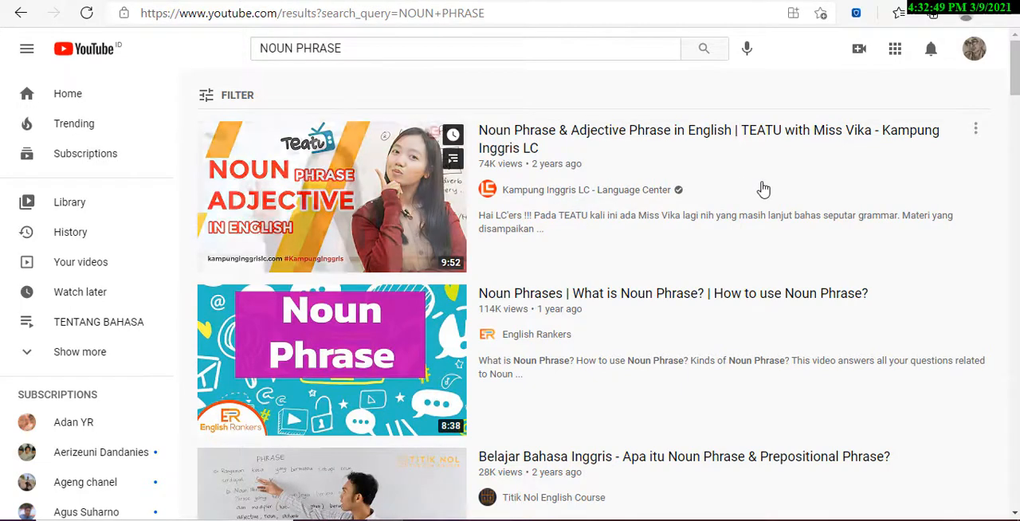
pyautogui.scroll(-1, 764, 189)
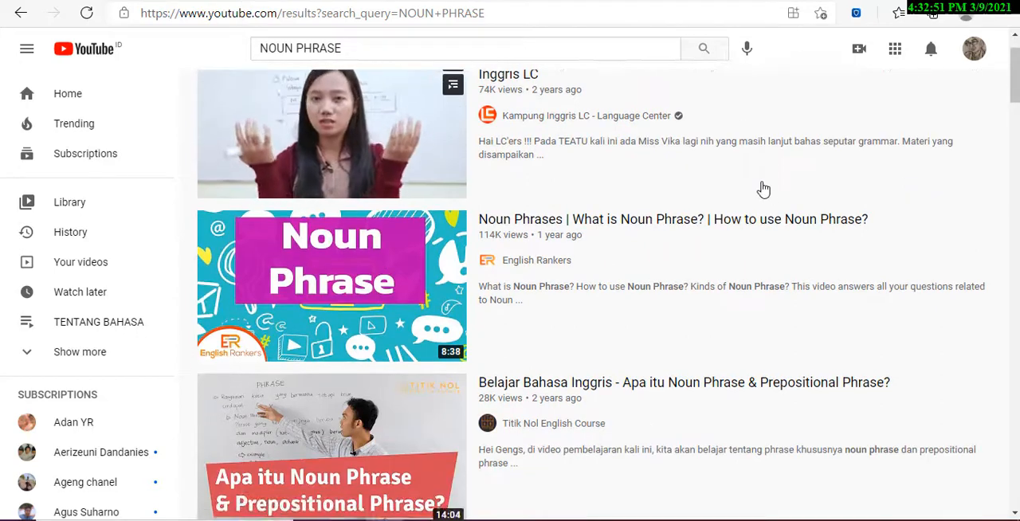
pyautogui.scroll(-1, 763, 189)
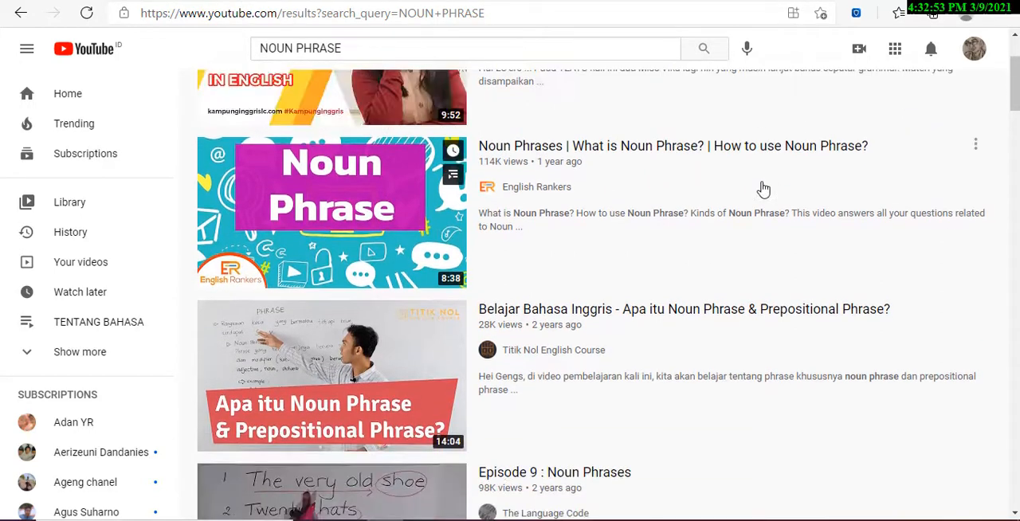
pyautogui.scroll(-5, 764, 189)
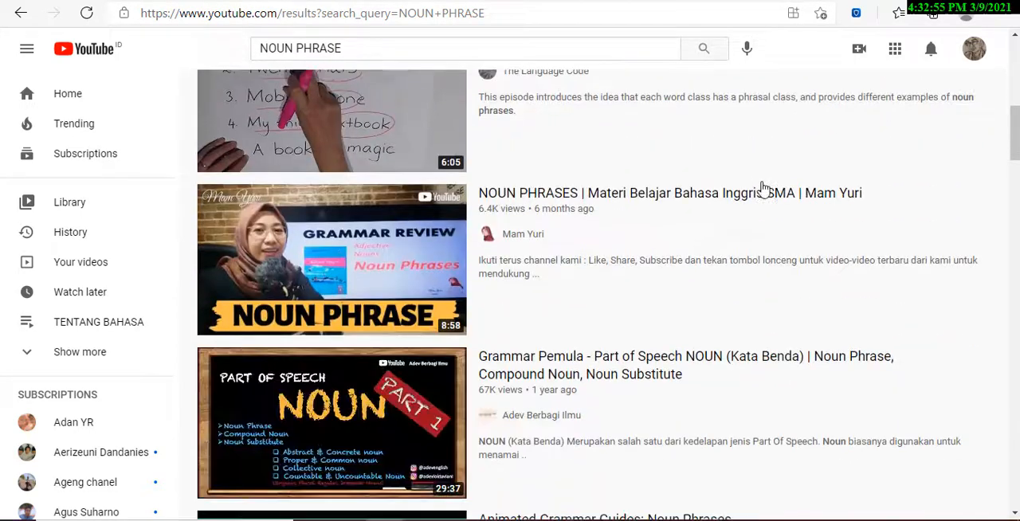
pyautogui.scroll(-4, 763, 189)
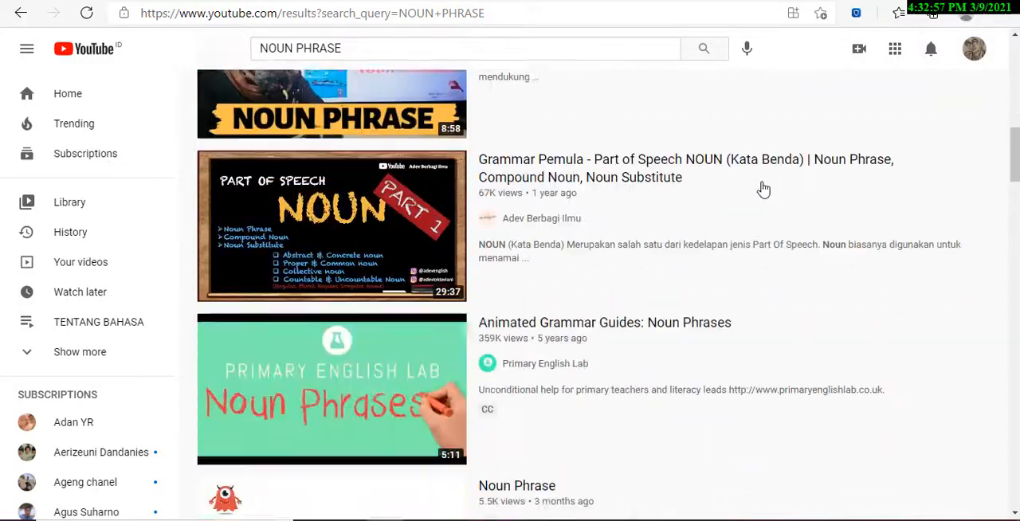
pyautogui.scroll(-2, 764, 189)
pyautogui.scroll(10, 764, 189)
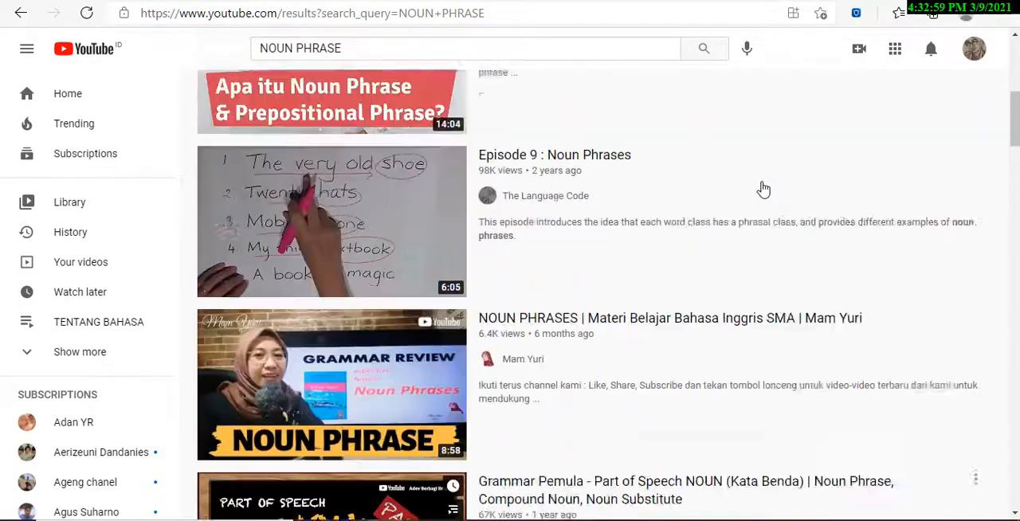
pyautogui.scroll(1, 764, 189)
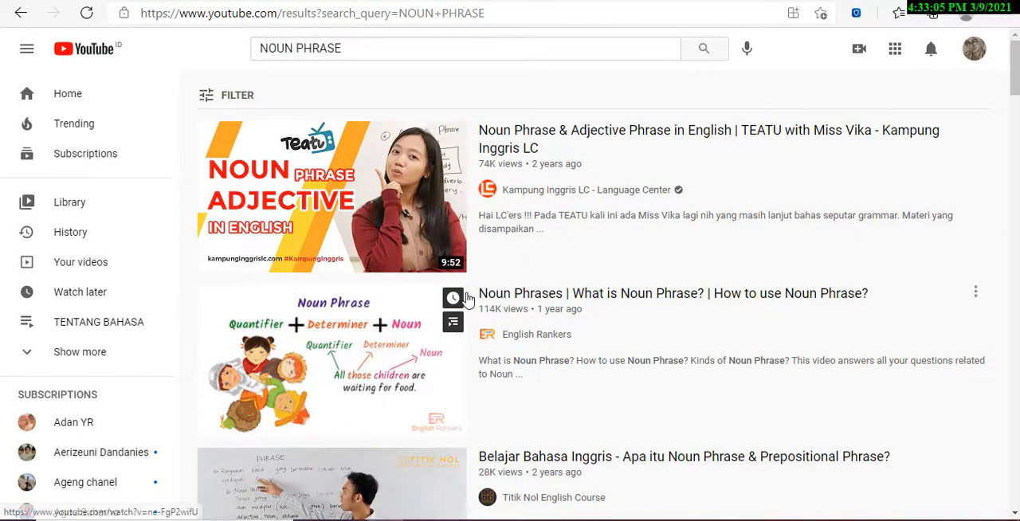
# Copy the English Rankers video's title and use it to title the upload "NOUN PHRASES | WHAT IS NOUN PHRASE?".
pyautogui.moveTo(477, 297); pyautogui.dragTo(490, 295)
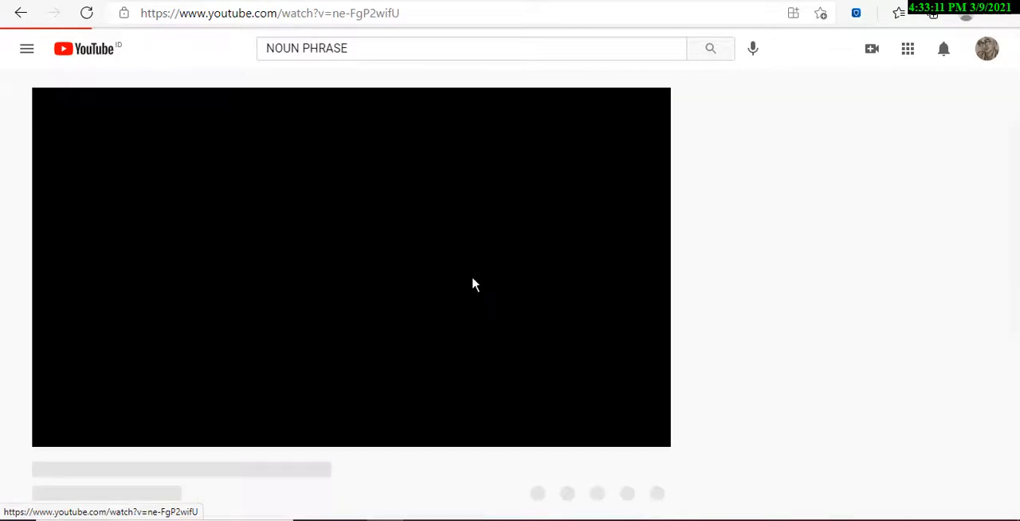
pyautogui.click(20, 13)
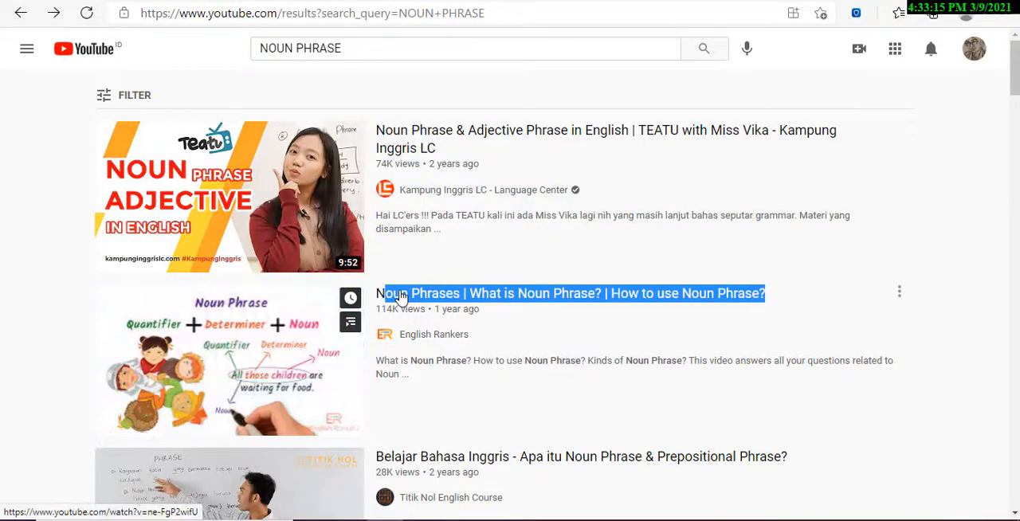
pyautogui.rightClick(401, 297)
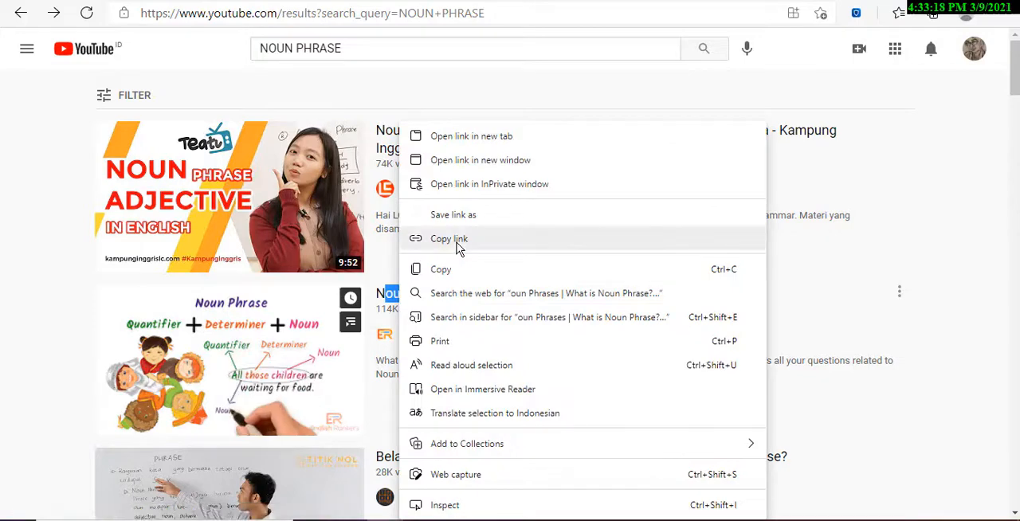
pyautogui.click(491, 270)
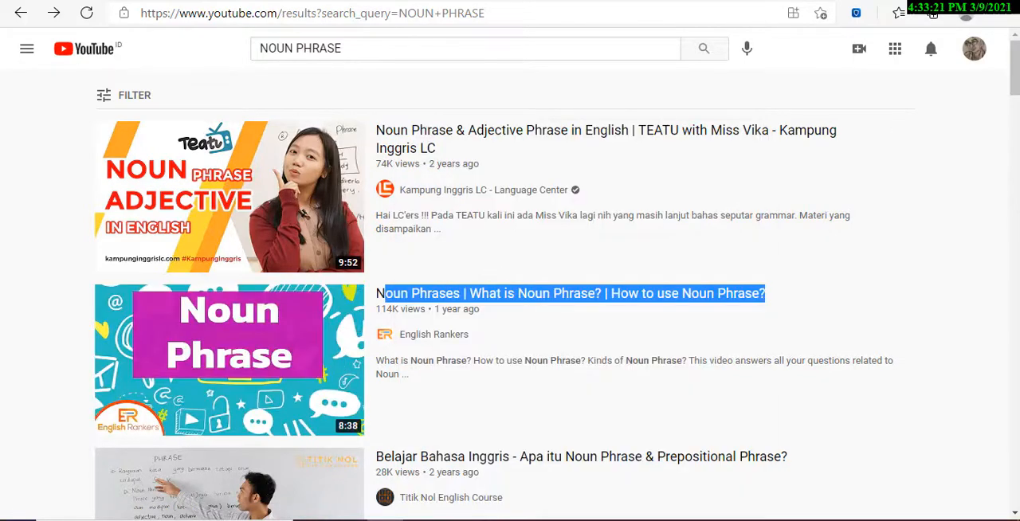
pyautogui.click(96, 2)
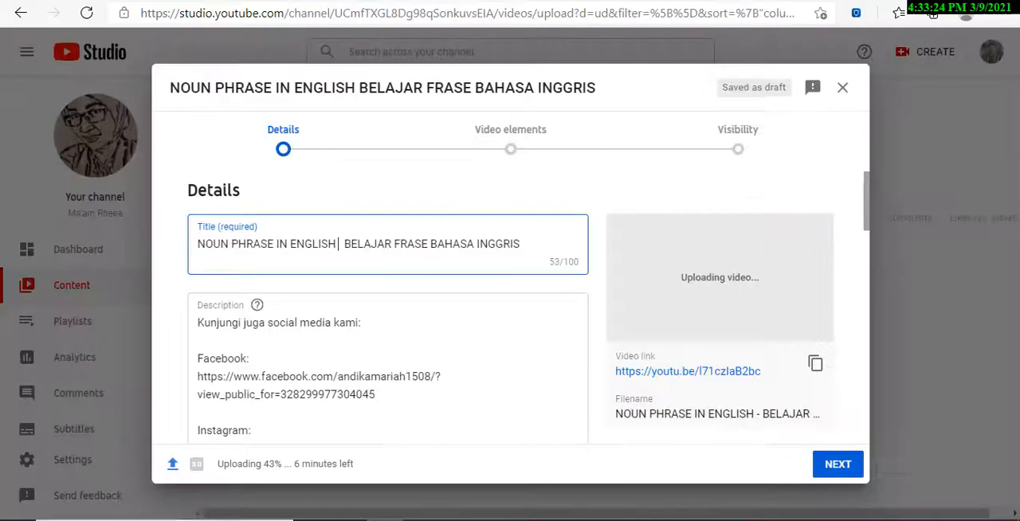
pyautogui.hotkey('ctrl', 'v')
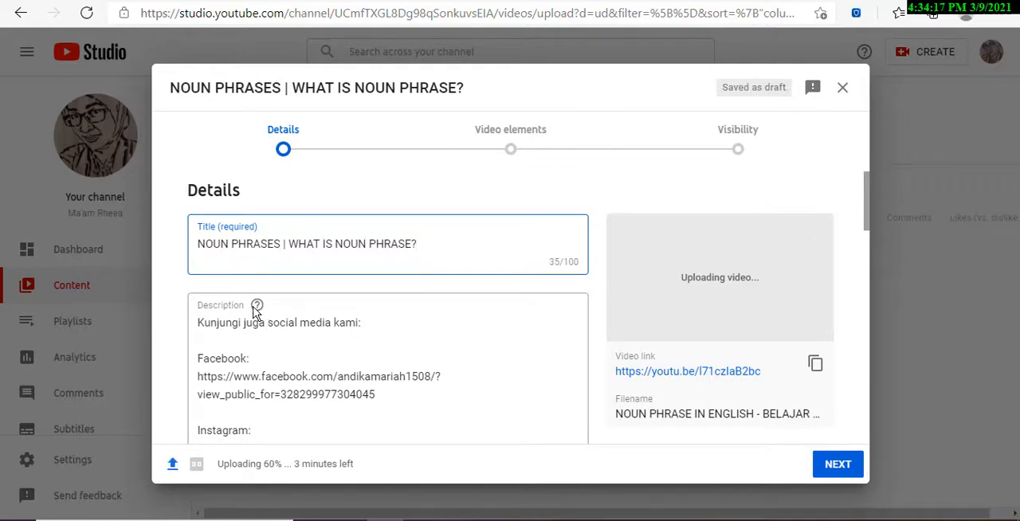
# Insert "Noun phrase adalah salah satu bentuk frase dalam bahasa inggris" as a new first line of the description.
pyautogui.moveTo(258, 310)
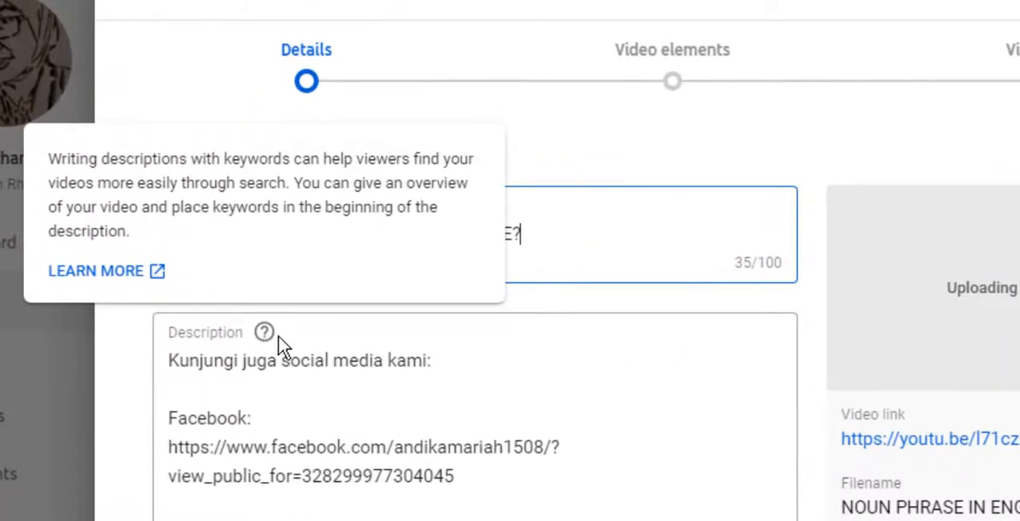
pyautogui.click(174, 362)
pyautogui.press('Return')
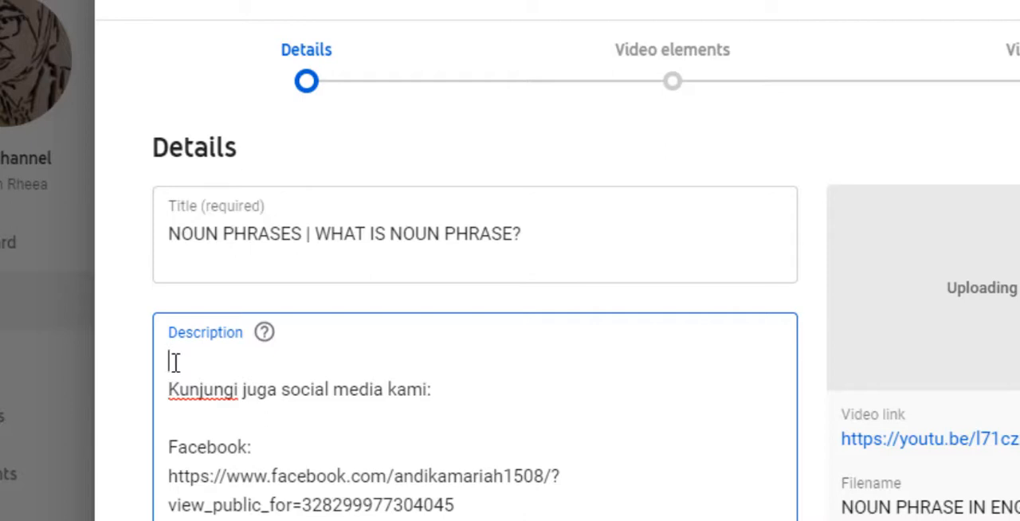
pyautogui.hotkey('ctrl', 'v')
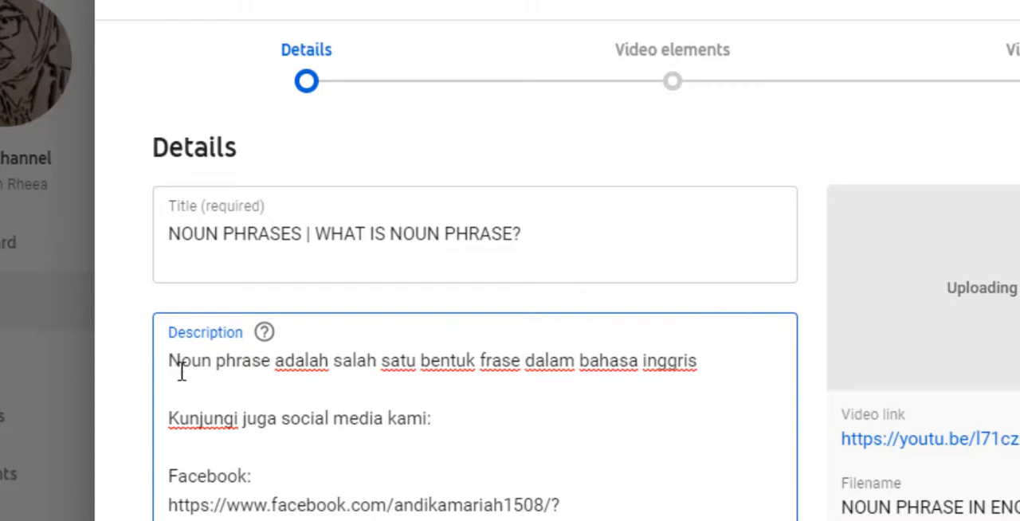
# Delete the hashtags from #education through #bahasainggrispeminatan at the end of the description.
pyautogui.scroll(-3, 272, 416)
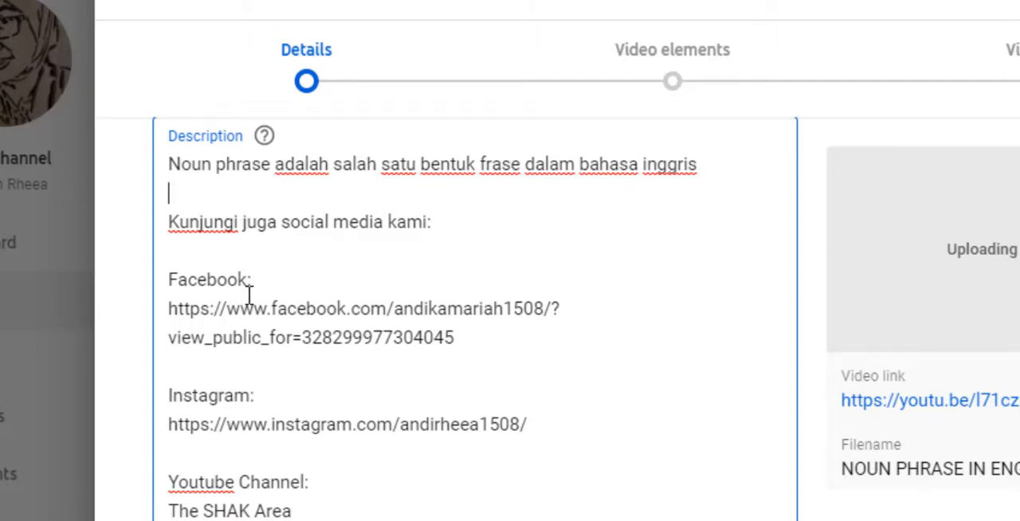
pyautogui.scroll(-1, 251, 297)
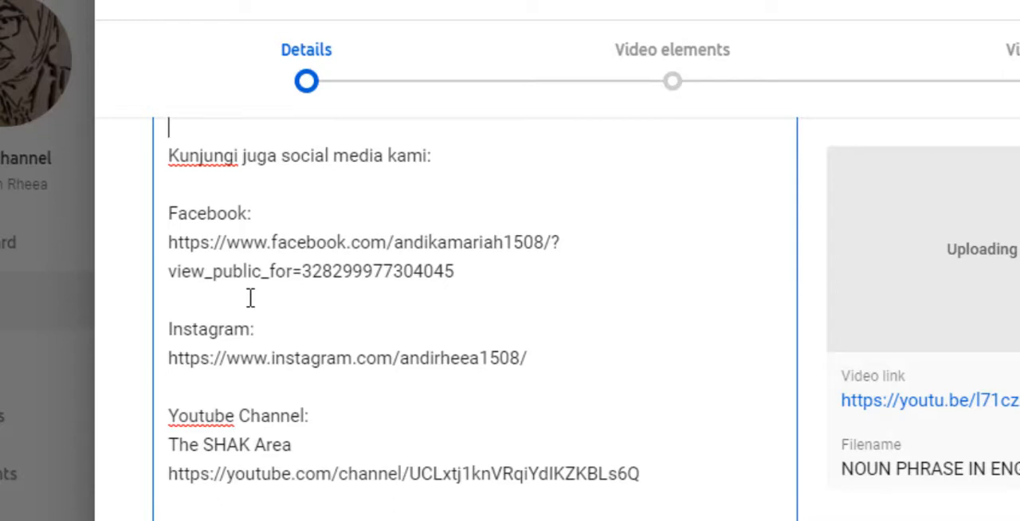
pyautogui.scroll(-3, 250, 297)
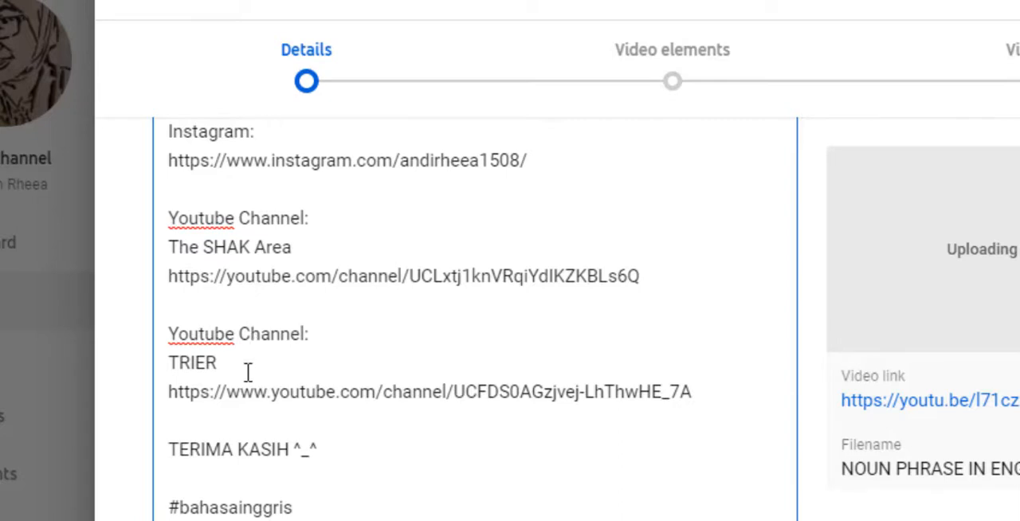
pyautogui.scroll(-3, 247, 363)
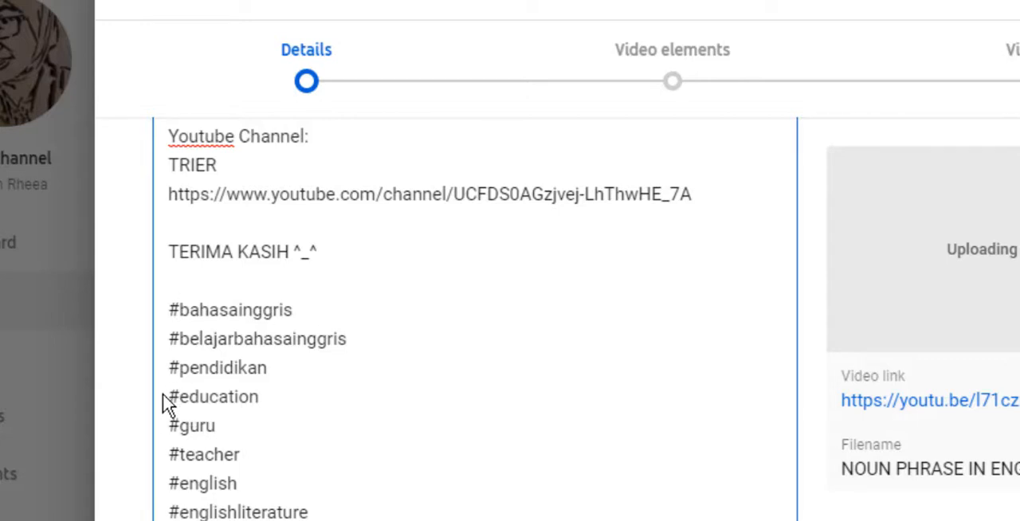
pyautogui.moveTo(169, 396); pyautogui.dragTo(389, 338)
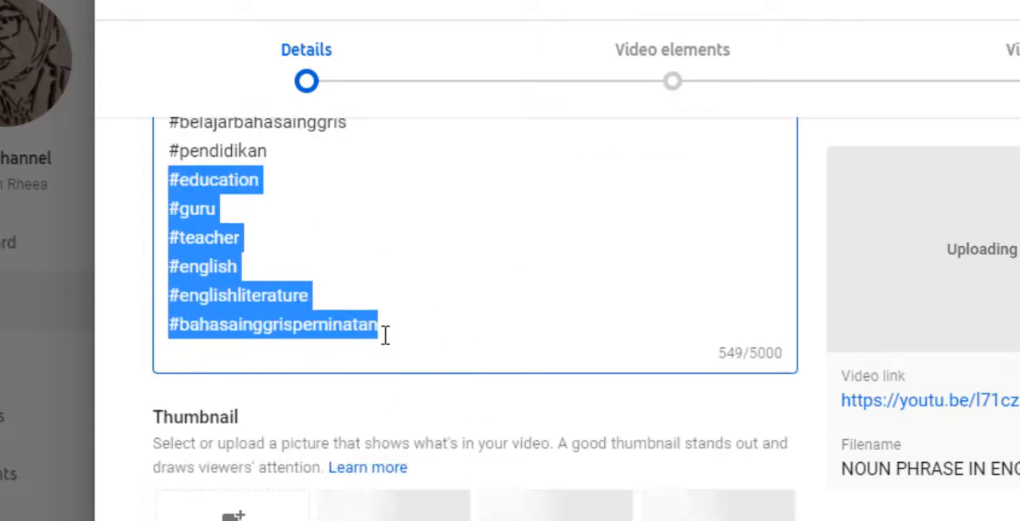
pyautogui.press('BackSpace')
# Replace the #bahasainggris hashtag below "TERIMA KASIH ^_^" with #nounphrase, without a blank line above it.
pyautogui.scroll(2, 367, 275)
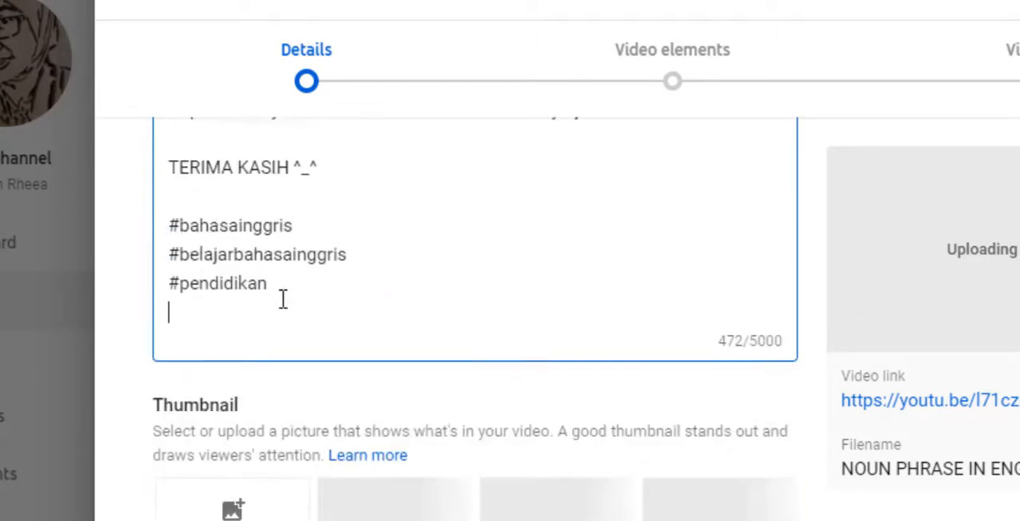
pyautogui.moveTo(180, 224); pyautogui.dragTo(262, 205)
pyautogui.write('noun')
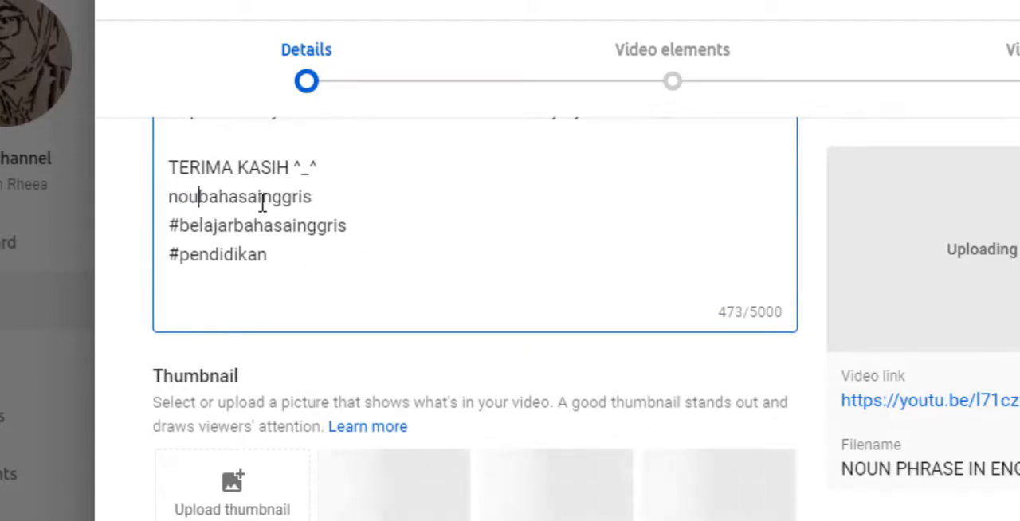
pyautogui.press('BackSpace')
pyautogui.press('BackSpace')
pyautogui.press('BackSpace')
pyautogui.press('BackSpace')
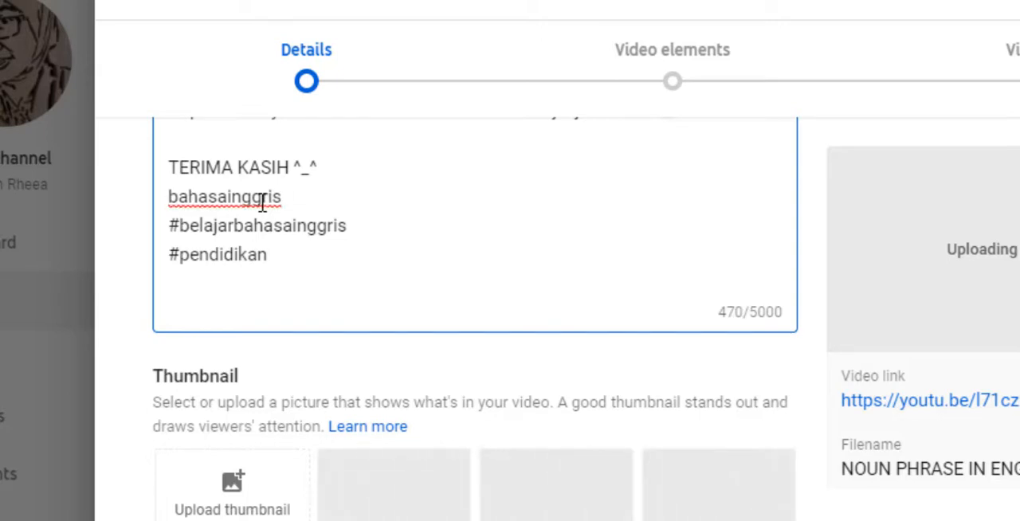
pyautogui.write('#noun')
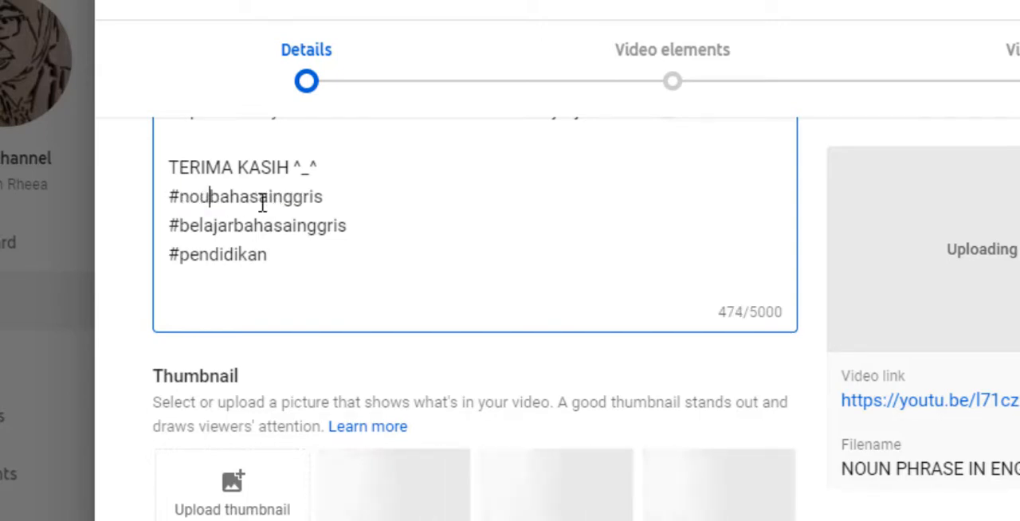
pyautogui.write('phtrase')
pyautogui.press('BackSpace')
pyautogui.press('BackSpace')
pyautogui.press('BackSpace')
pyautogui.press('BackSpace')
pyautogui.press('BackSpace')
pyautogui.write('rase')
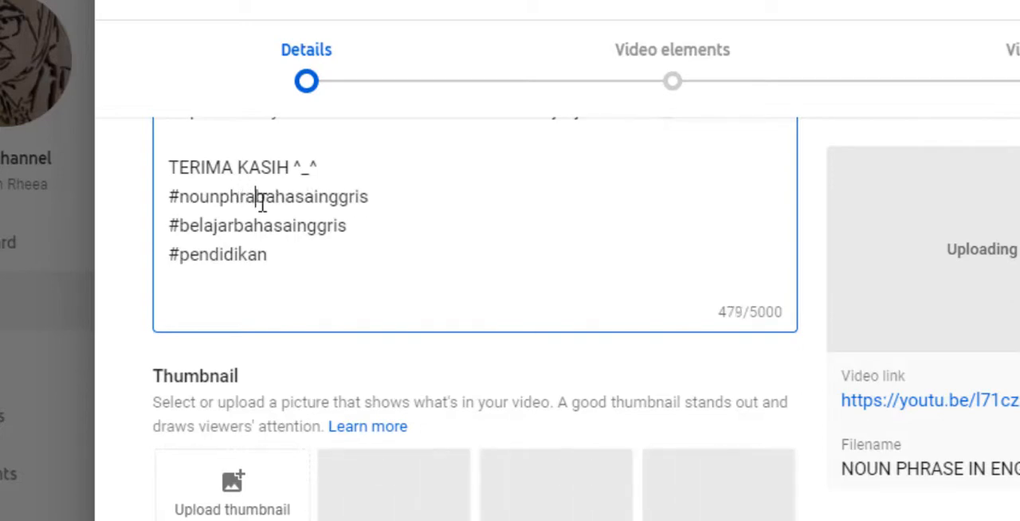
pyautogui.hotkey('shift', 'Right')
pyautogui.hotkey('shift', 'Right')
pyautogui.hotkey('shift', 'Right')
pyautogui.hotkey('shift', 'Right')
pyautogui.hotkey('shift', 'Right')
pyautogui.hotkey('shift', 'Right')
pyautogui.hotkey('shift', 'Right')
pyautogui.hotkey('shift', 'Right')
pyautogui.hotkey('shift', 'Right')
pyautogui.hotkey('shift', 'Right')
pyautogui.hotkey('shift', 'Right')
pyautogui.hotkey('shift', 'Right')
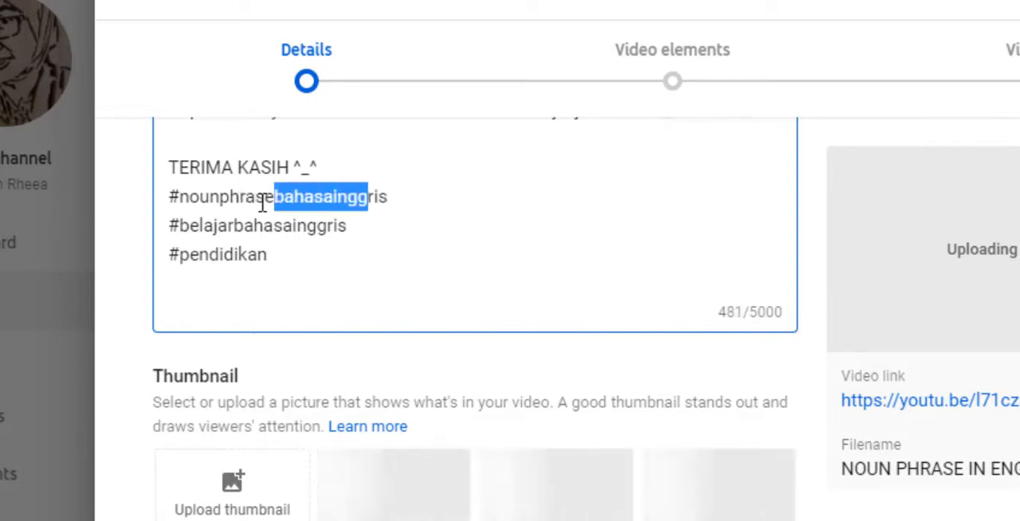
pyautogui.hotkey('shift', 'Right')
pyautogui.press('BackSpace')
# Replace the #pendidikan hashtag at the end of the description with #englishphrase.
pyautogui.press('Down')
pyautogui.press('Down')
pyautogui.hotkey('shift', 'Left')
pyautogui.hotkey('shift', 'Left')
pyautogui.hotkey('shift', 'Left')
pyautogui.hotkey('shift', 'Left')
pyautogui.hotkey('shift', 'Left')
pyautogui.hotkey('shift', 'Left')
pyautogui.hotkey('shift', 'Left')
pyautogui.hotkey('shift', 'Left')
pyautogui.hotkey('shift', 'Left')
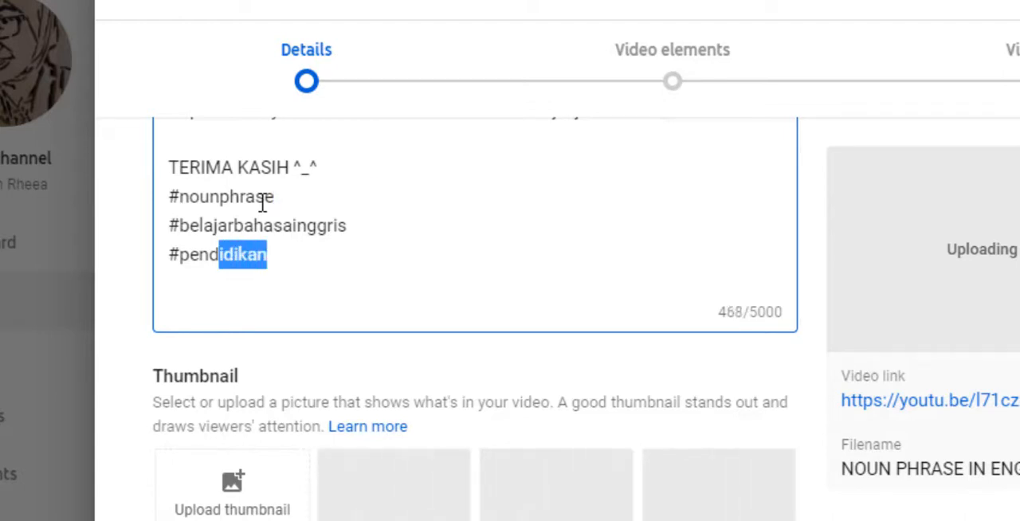
pyautogui.hotkey('shift', 'Left')
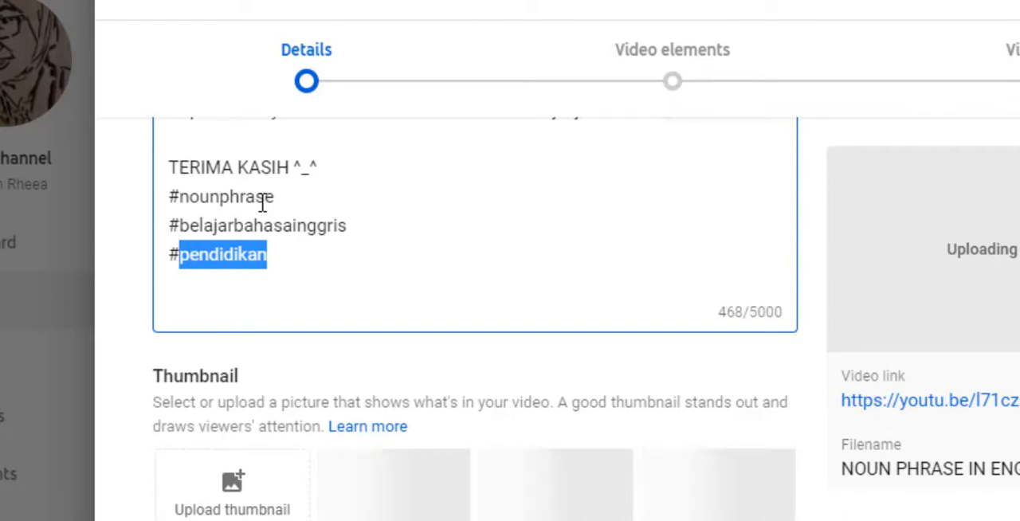
pyautogui.write('englishp')
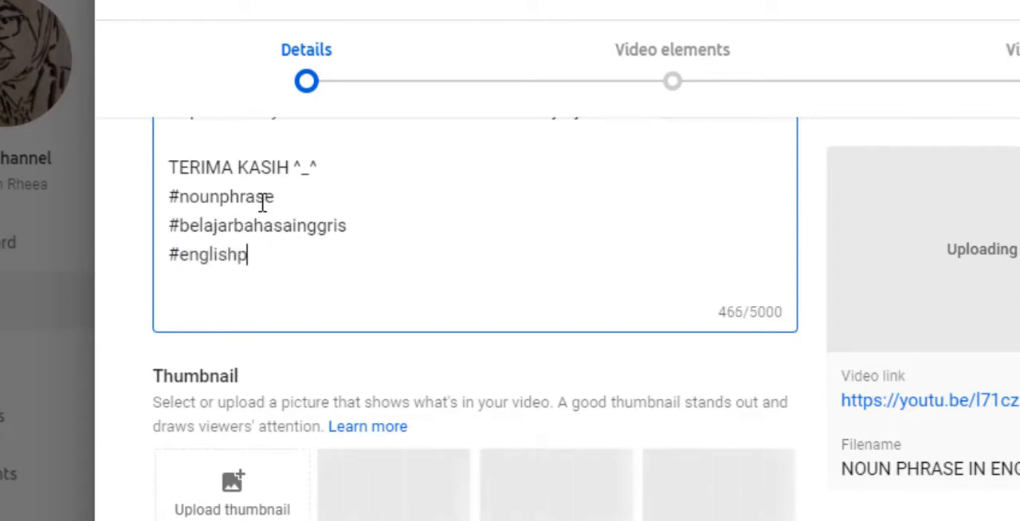
pyautogui.write('hrase')
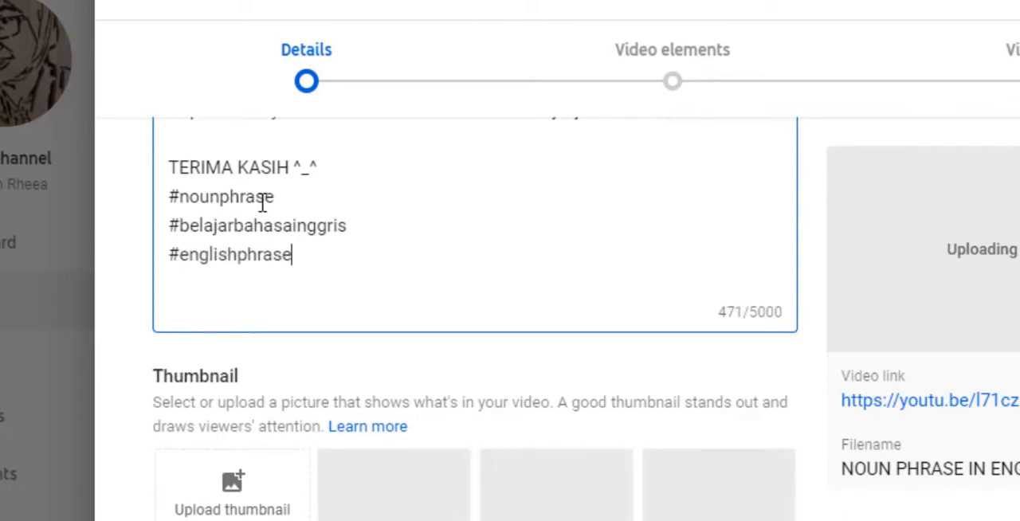
# Insert a blank line between "TERIMA KASIH ^_^" and the hashtags in the description.
pyautogui.click(298, 200)
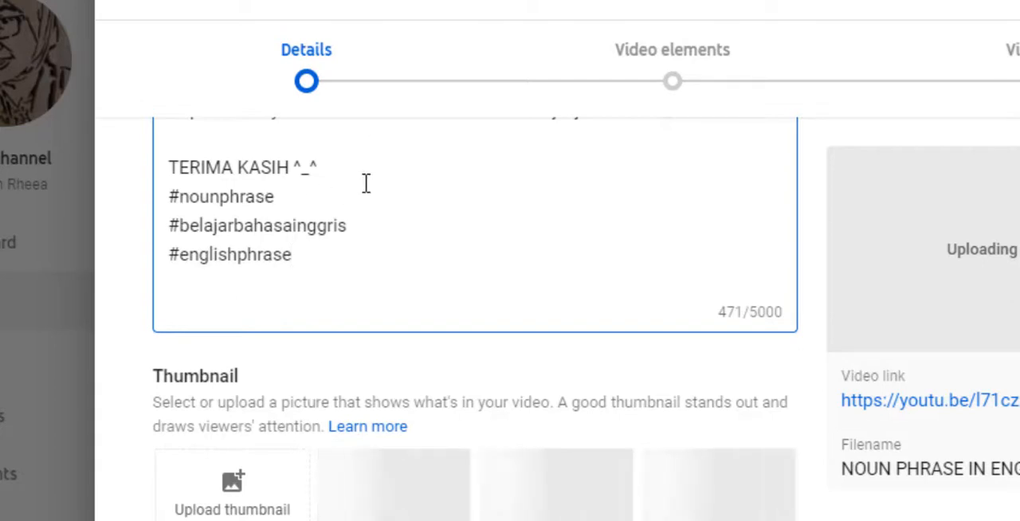
pyautogui.click(365, 173)
pyautogui.press('Return')
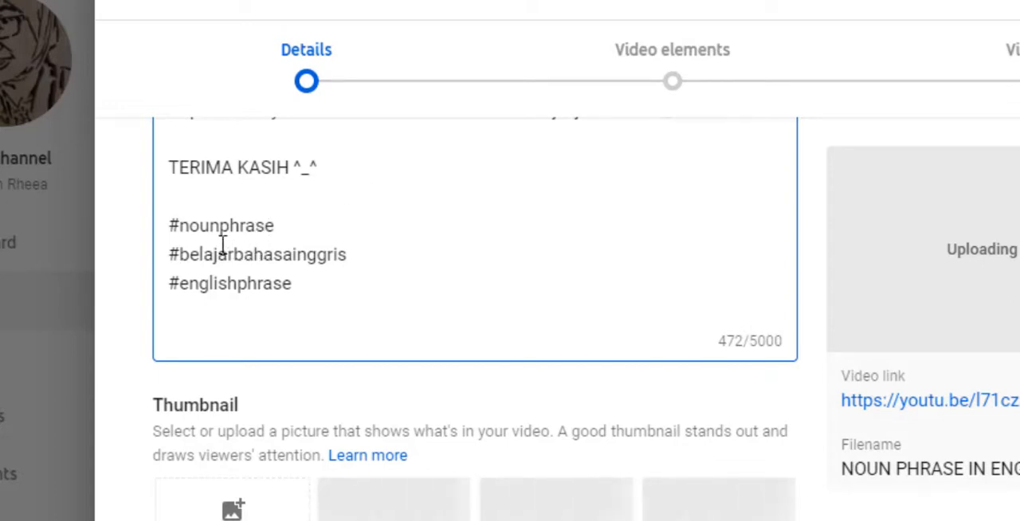
# Upload the "NOUN PHRASE itu apa yaaaaa ???" picture from This PC as the video's thumbnail.
pyautogui.scroll(-2, 315, 257)
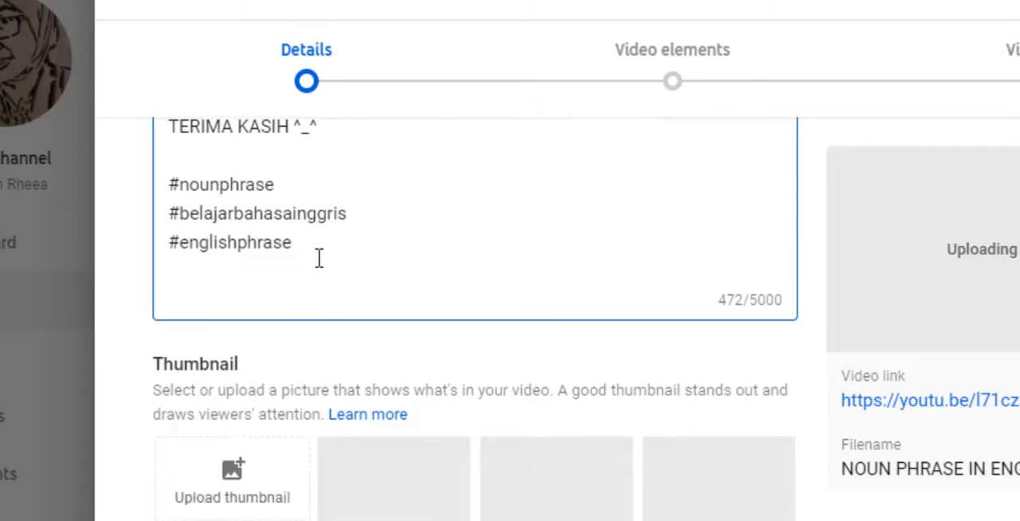
pyautogui.scroll(-1, 318, 258)
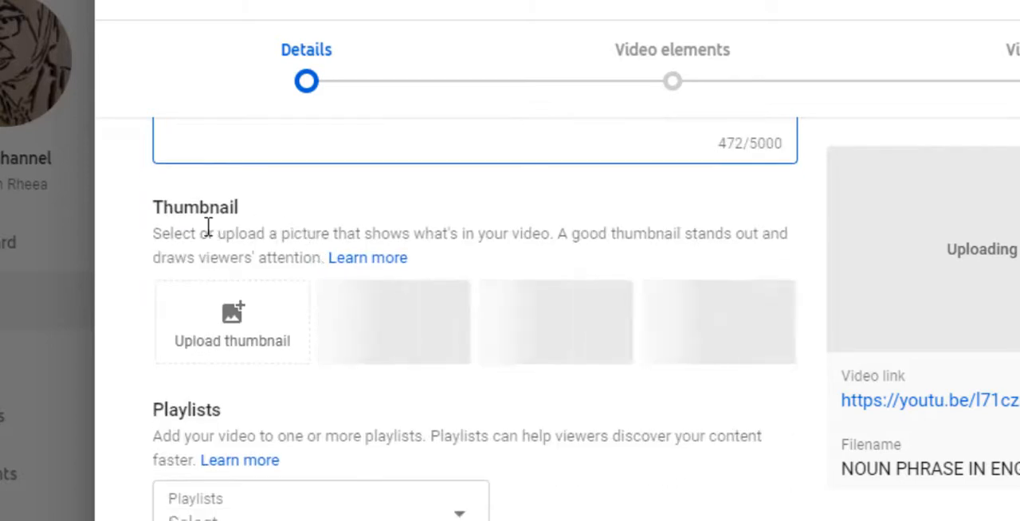
pyautogui.click(246, 328)
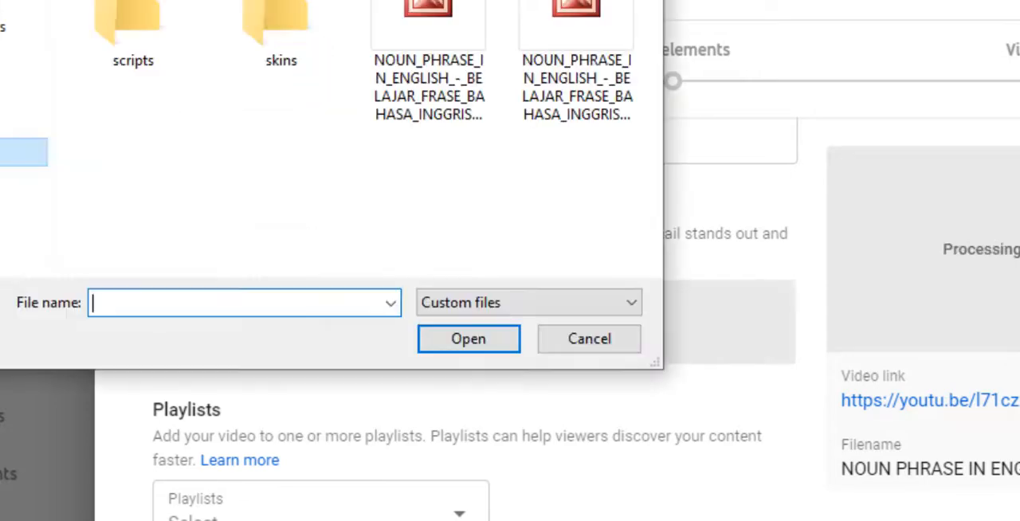
pyautogui.click(22, 182)
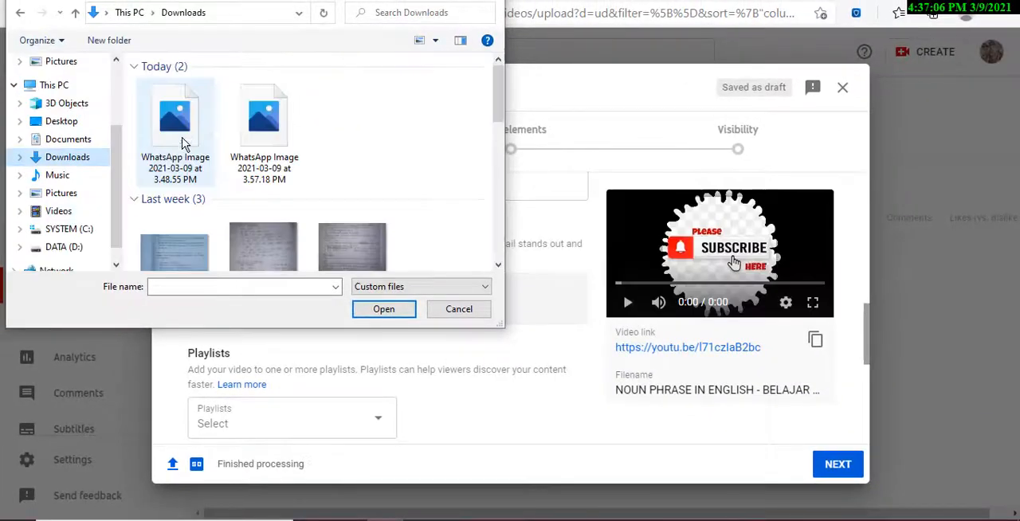
pyautogui.doubleClick(182, 132)
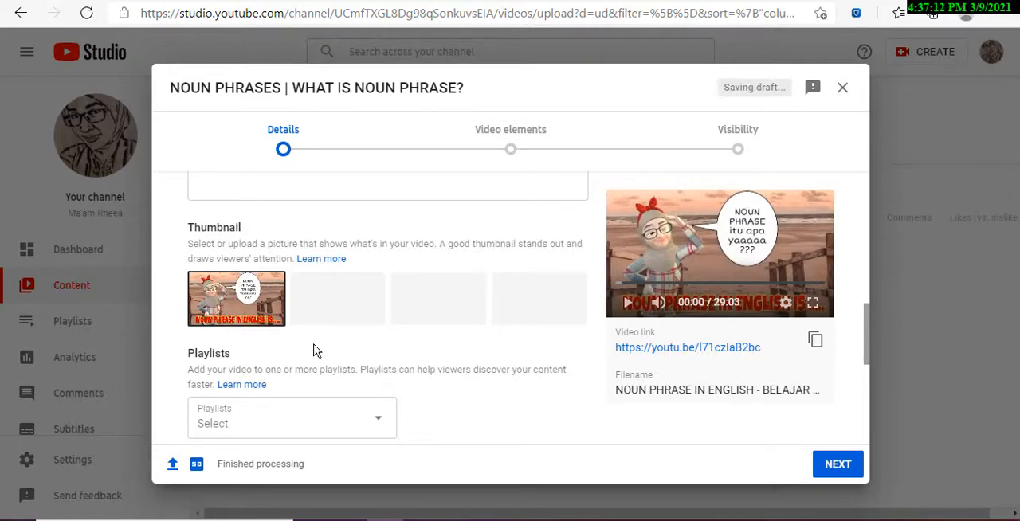
# Add the video to the TENTANG BAHASA playlist.
pyautogui.scroll(-2, 335, 343)
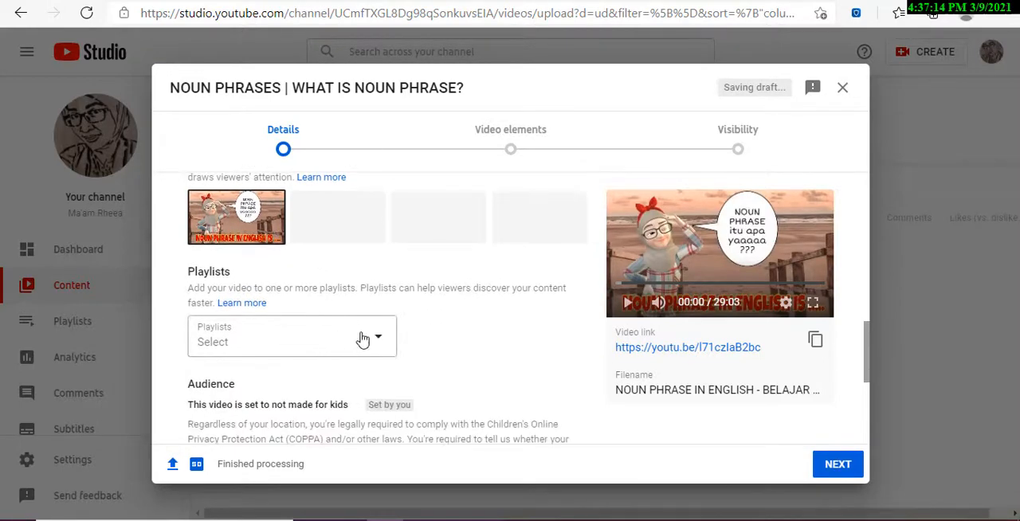
pyautogui.click(381, 340)
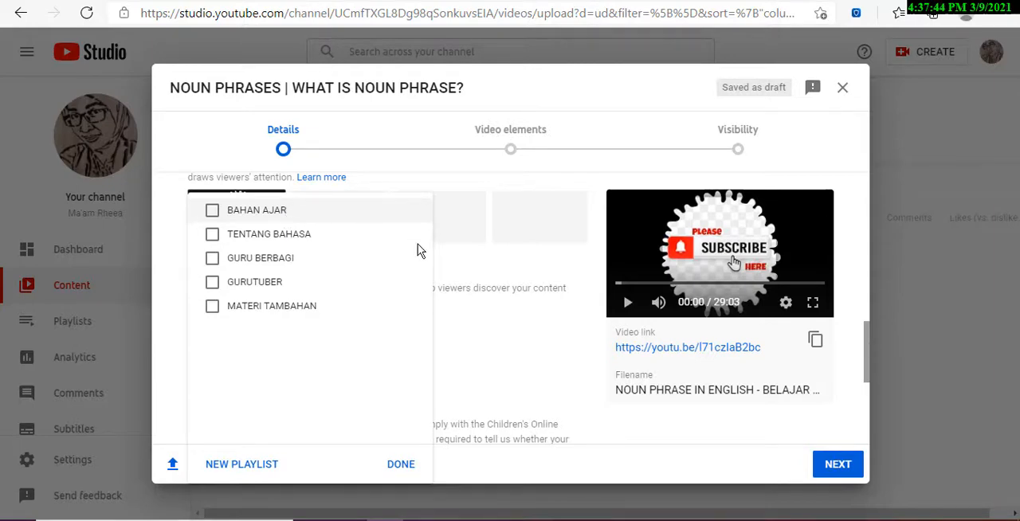
pyautogui.click(258, 236)
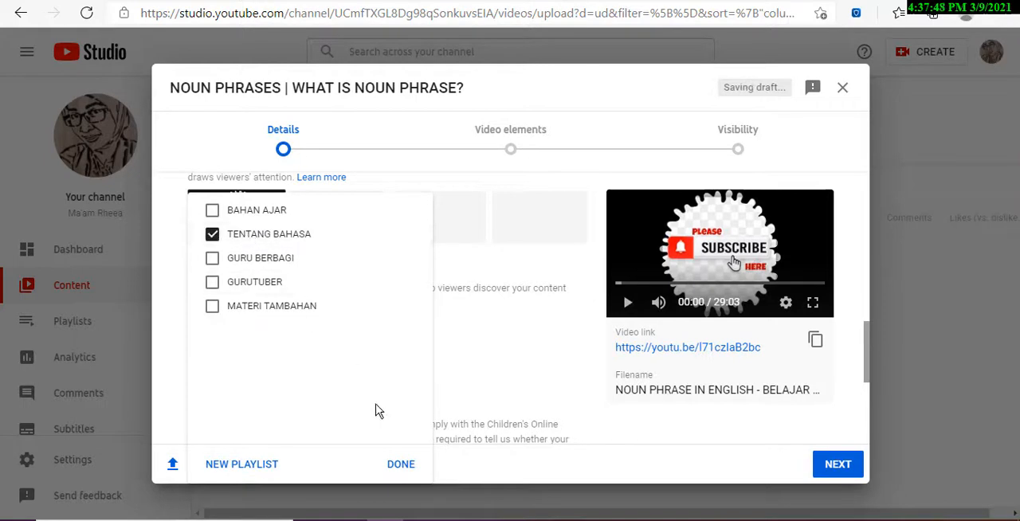
pyautogui.click(401, 464)
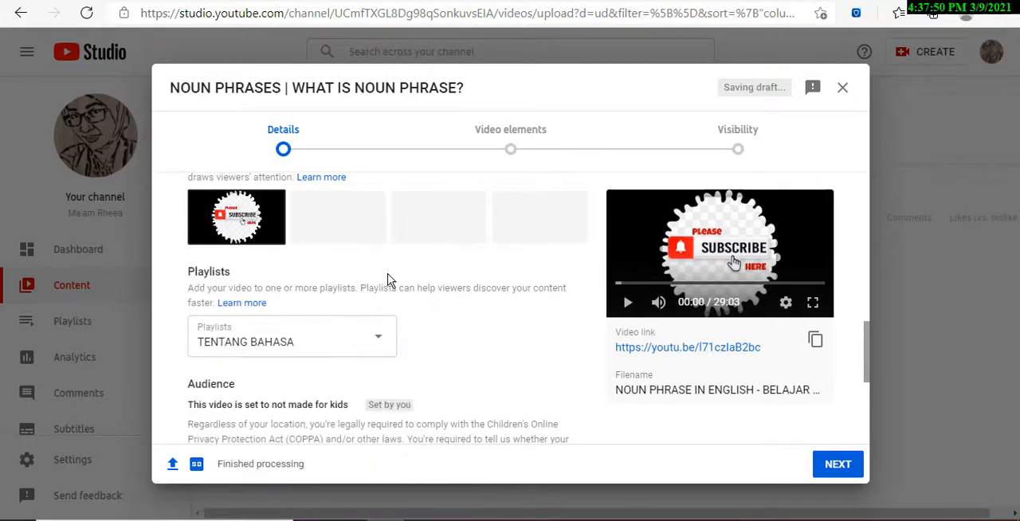
# Review the made-for-kids audience setting and expand the advanced age restriction options to check them.
pyautogui.scroll(-1, 389, 280)
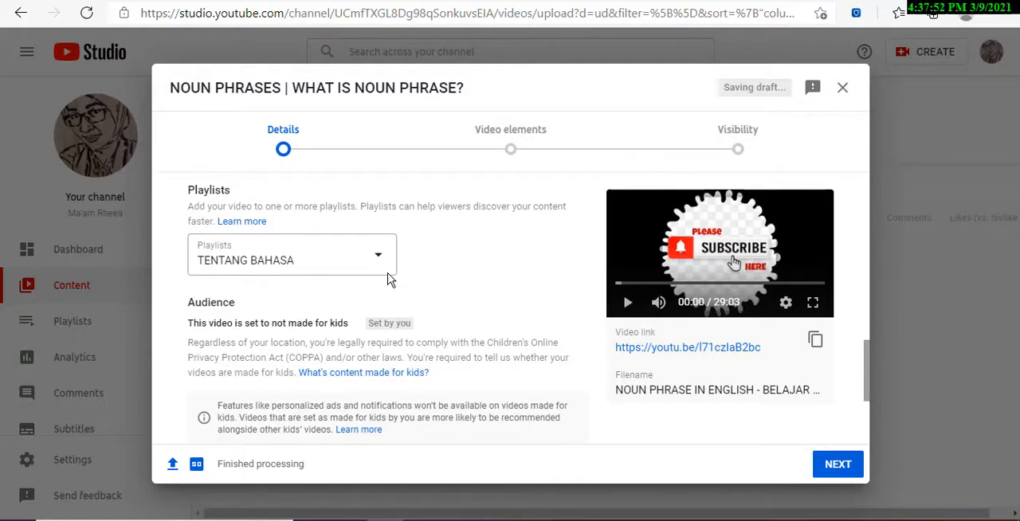
pyautogui.scroll(-1, 389, 279)
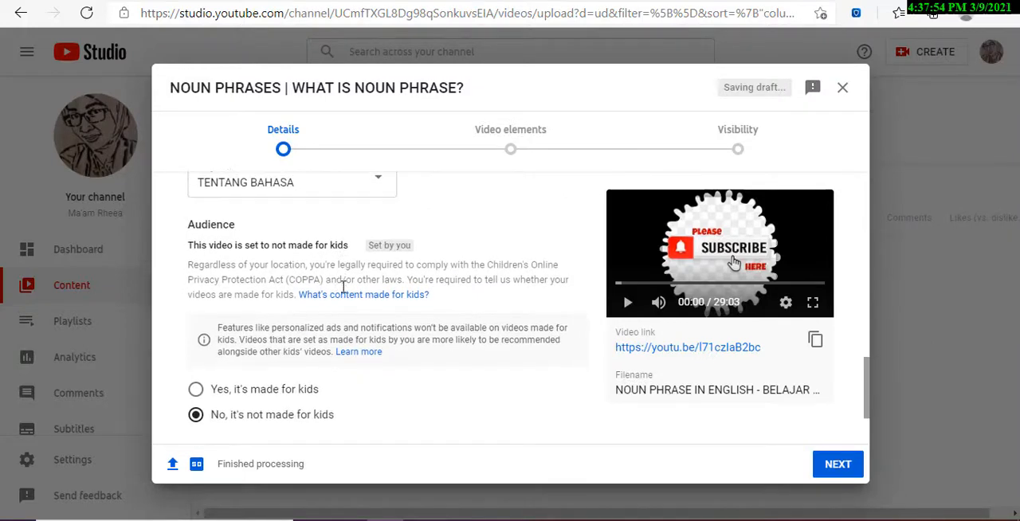
pyautogui.scroll(-1, 344, 287)
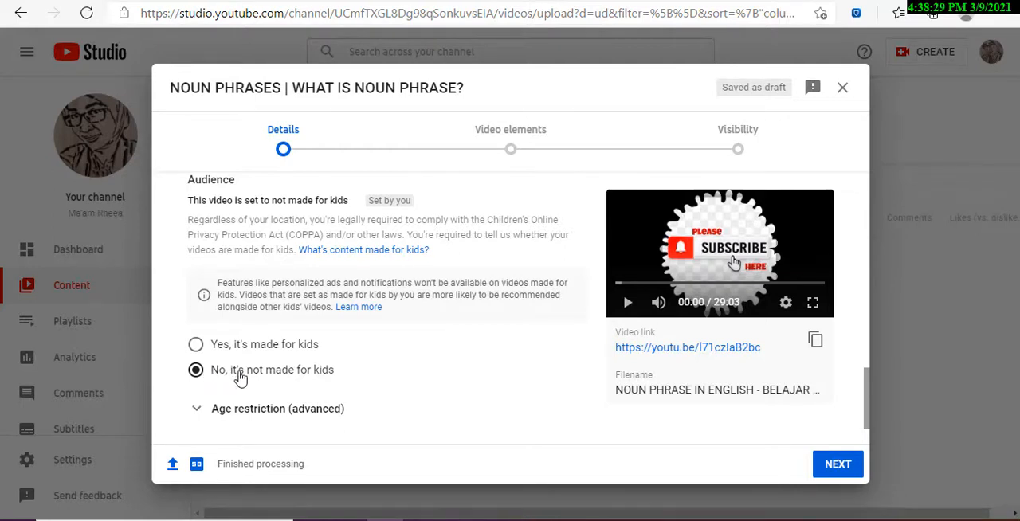
pyautogui.scroll(-2, 241, 378)
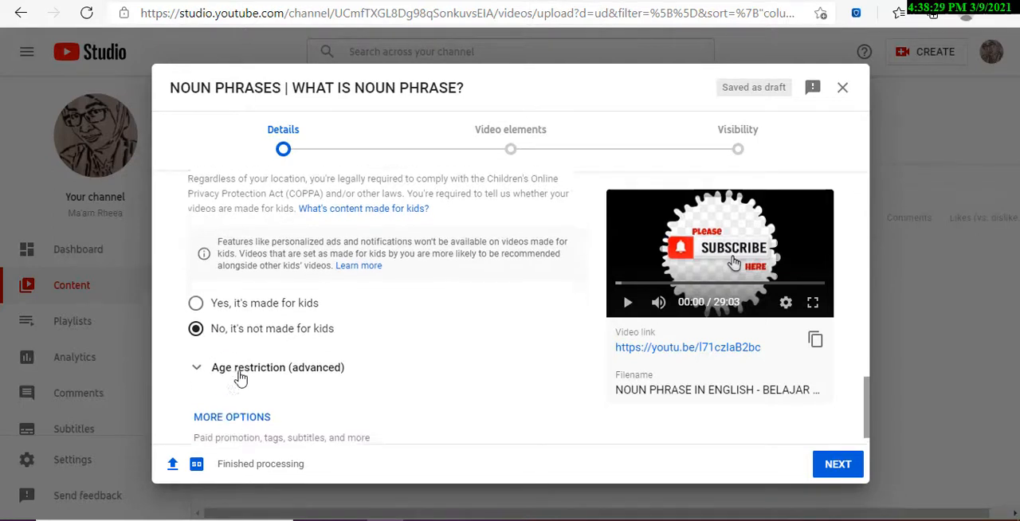
pyautogui.click(195, 347)
pyautogui.click(195, 348)
pyautogui.click(195, 348)
pyautogui.scroll(-2, 239, 351)
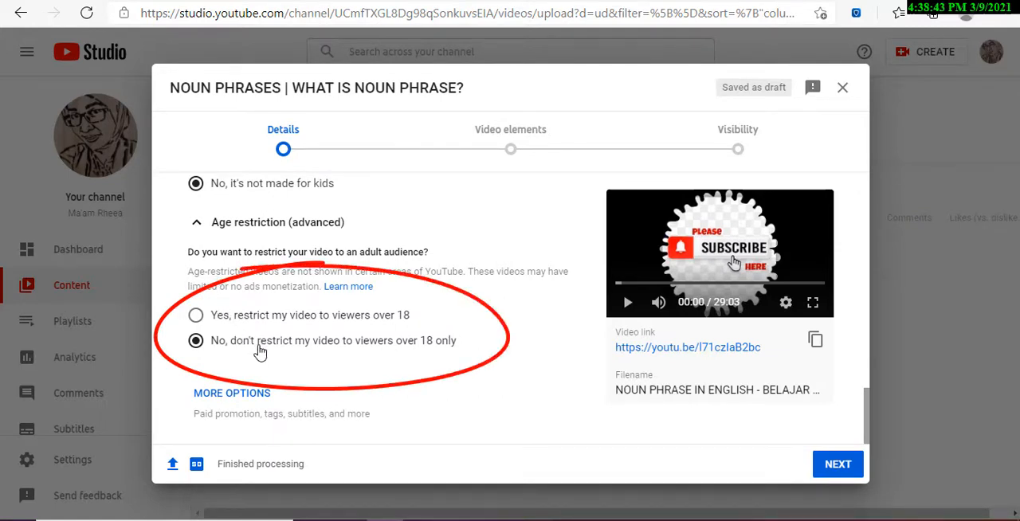
# Reveal the additional video options and add the tag #nounphrase.
pyautogui.click(240, 394)
pyautogui.scroll(-1, 277, 372)
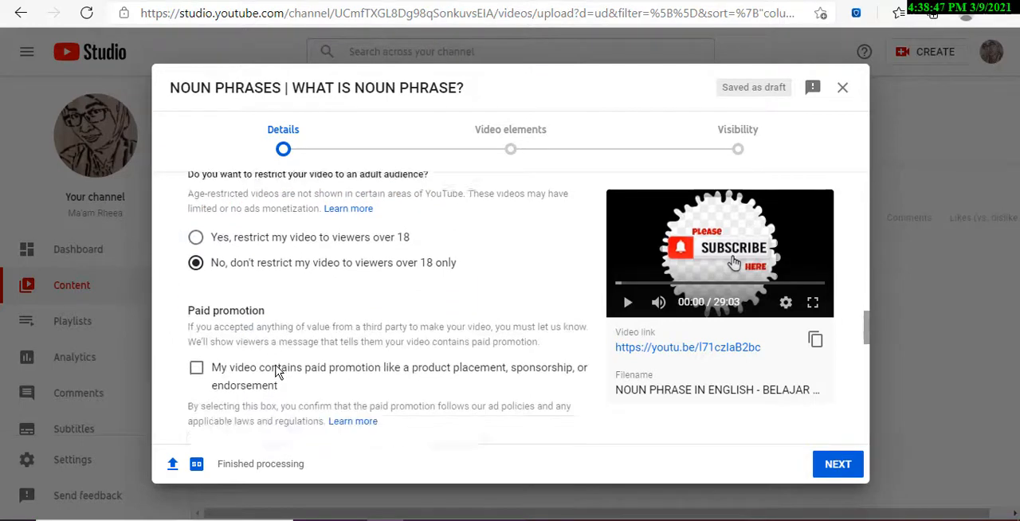
pyautogui.scroll(-2, 277, 372)
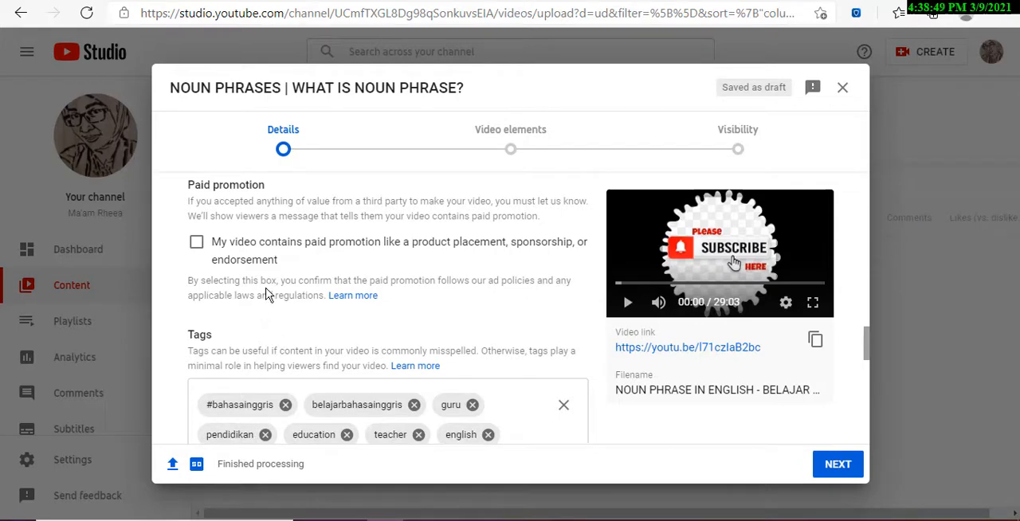
pyautogui.scroll(1, 343, 323)
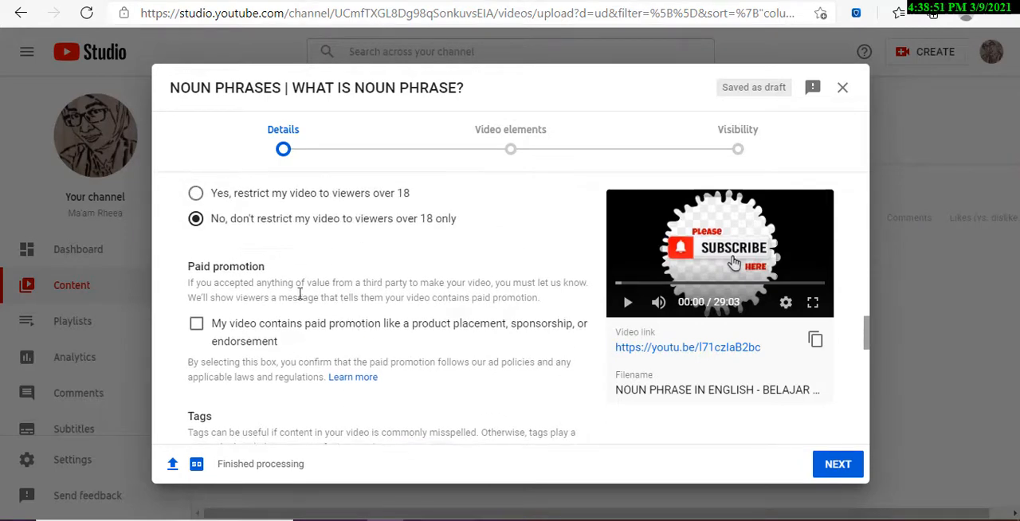
pyautogui.scroll(-2, 315, 311)
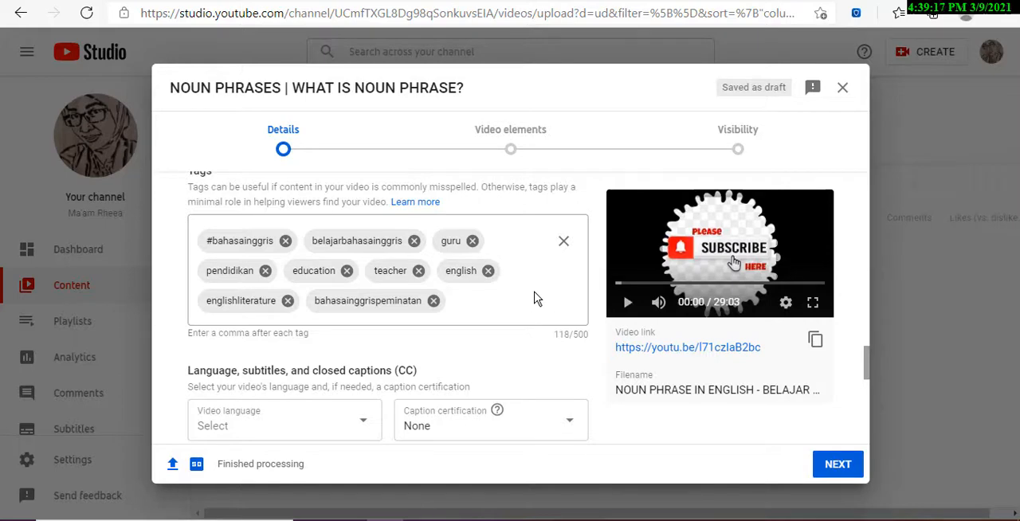
pyautogui.click(488, 309)
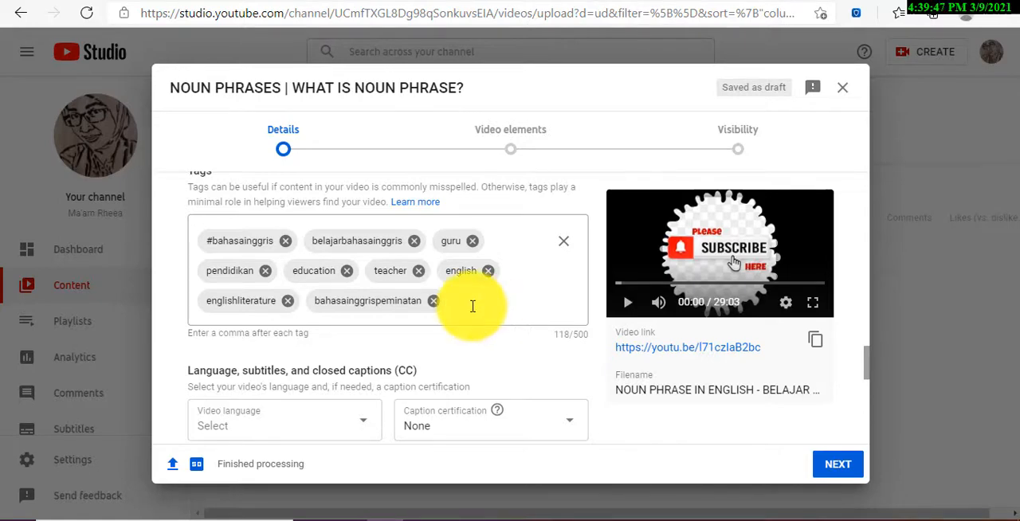
pyautogui.click(473, 307)
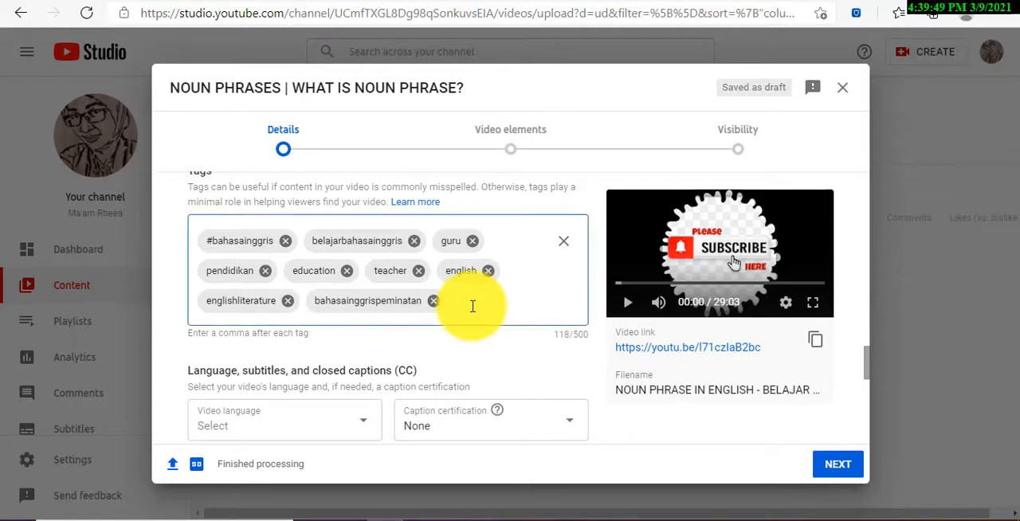
pyautogui.write('#nounphras')
pyautogui.write('e')
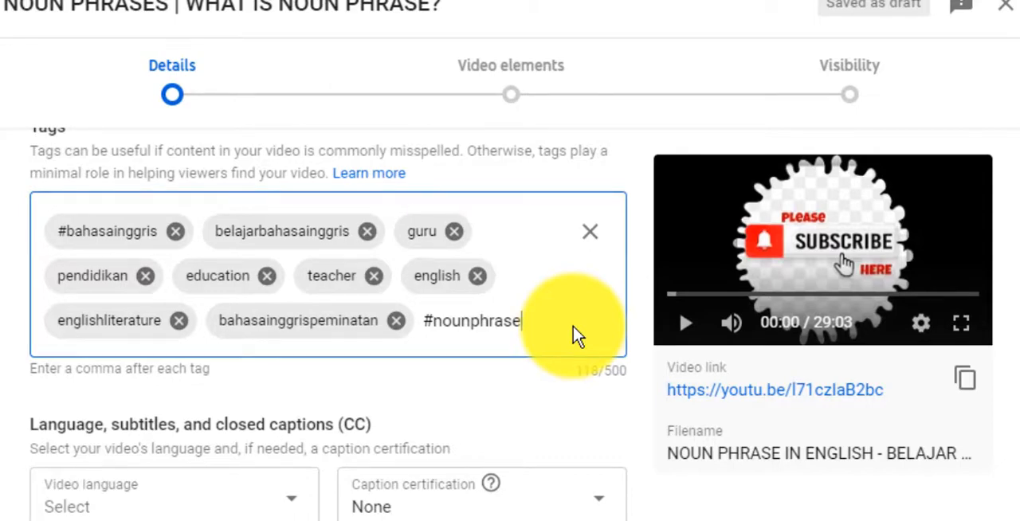
pyautogui.press('Return')
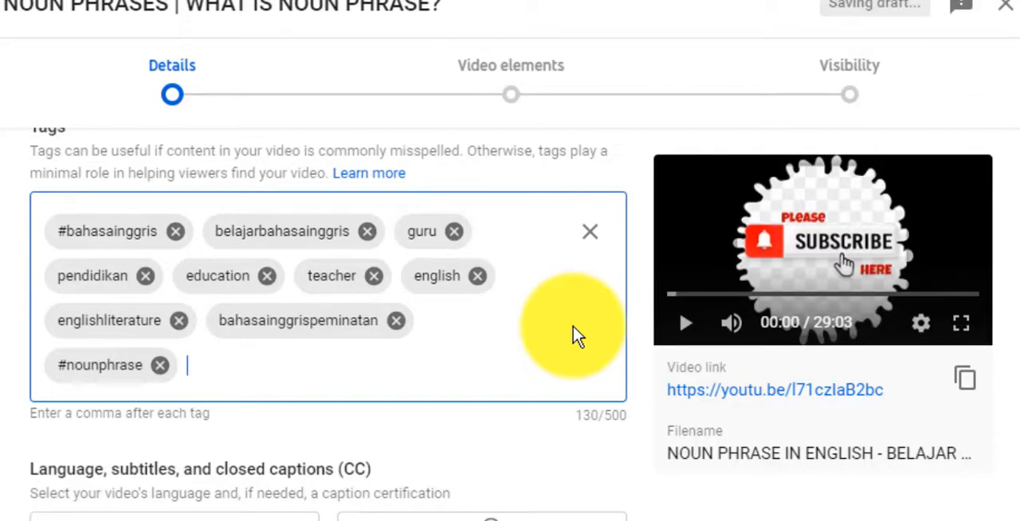
# Add the tag #phraseinenglish to the video's tags.
pyautogui.write('#phras')
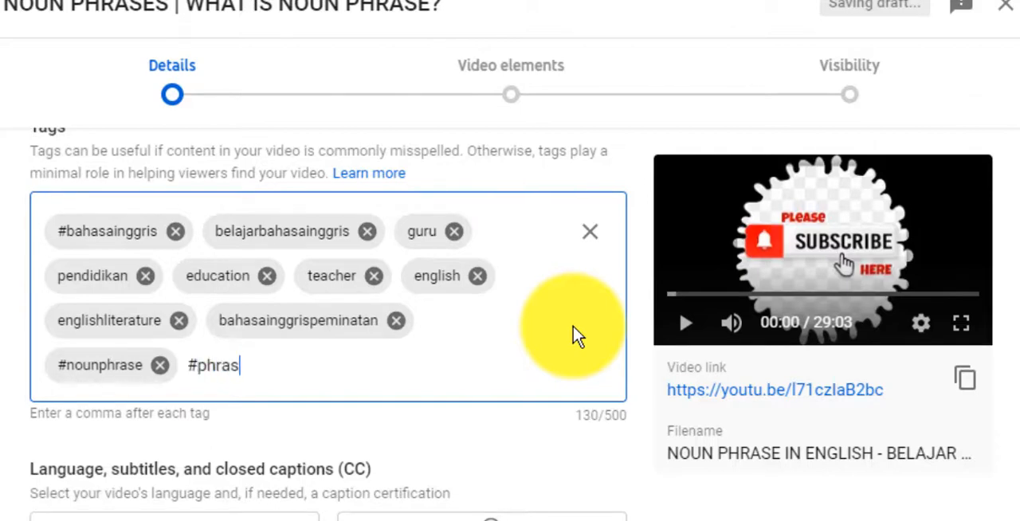
pyautogui.write('esin')
pyautogui.press('BackSpace')
pyautogui.press('BackSpace')
pyautogui.press('BackSpace')
pyautogui.write('ine')
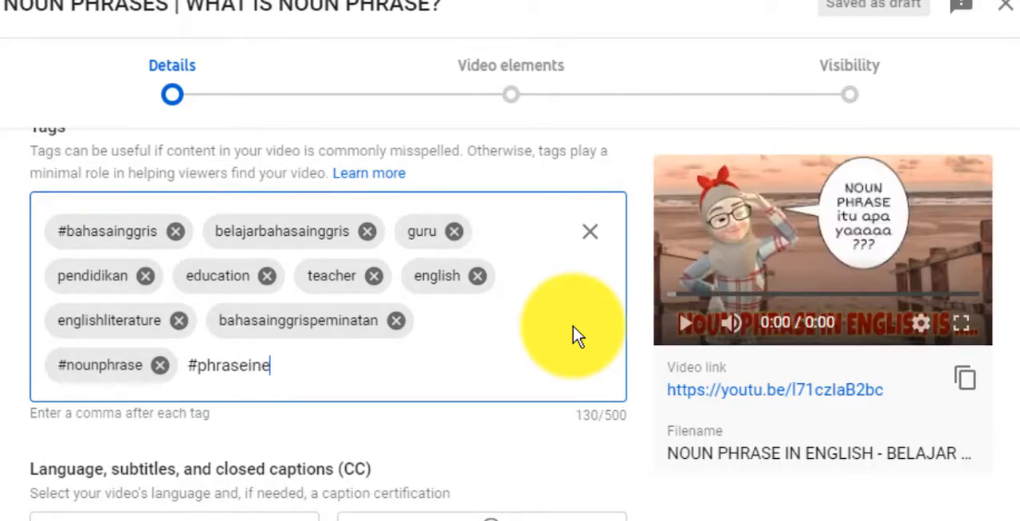
pyautogui.write('nglish')
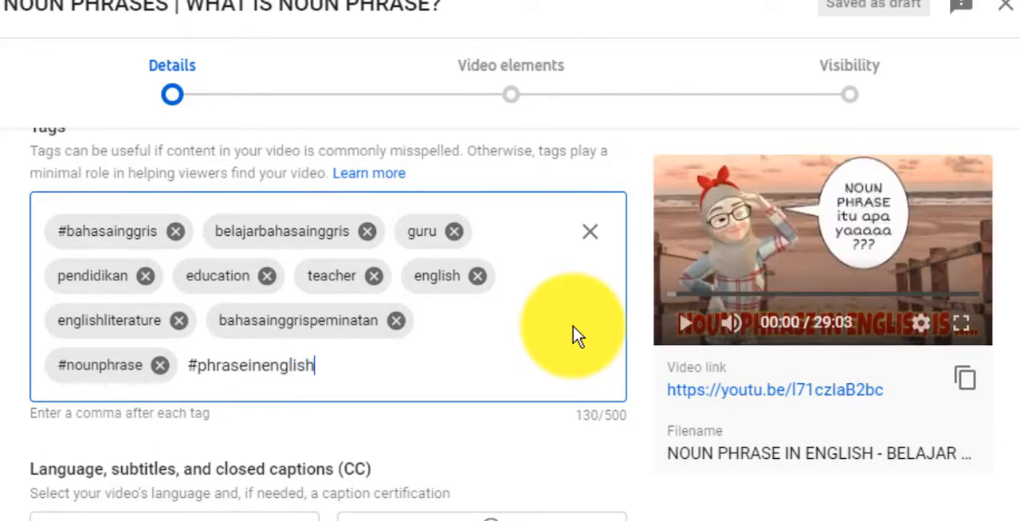
pyautogui.press(',')
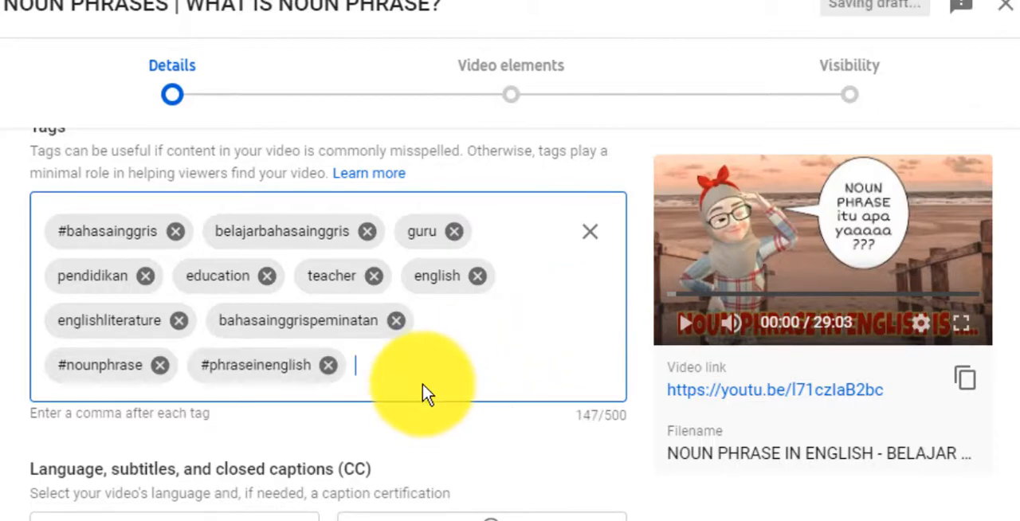
# Set the video's comments to sort by Newest in the comments and ratings settings.
pyautogui.scroll(1, 422, 391)
pyautogui.scroll(-4, 385, 382)
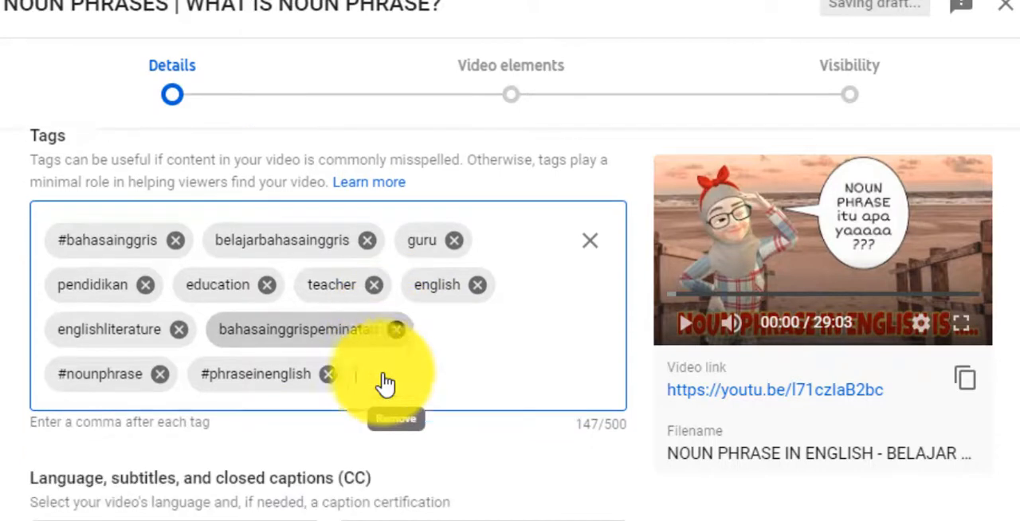
pyautogui.scroll(-1, 381, 387)
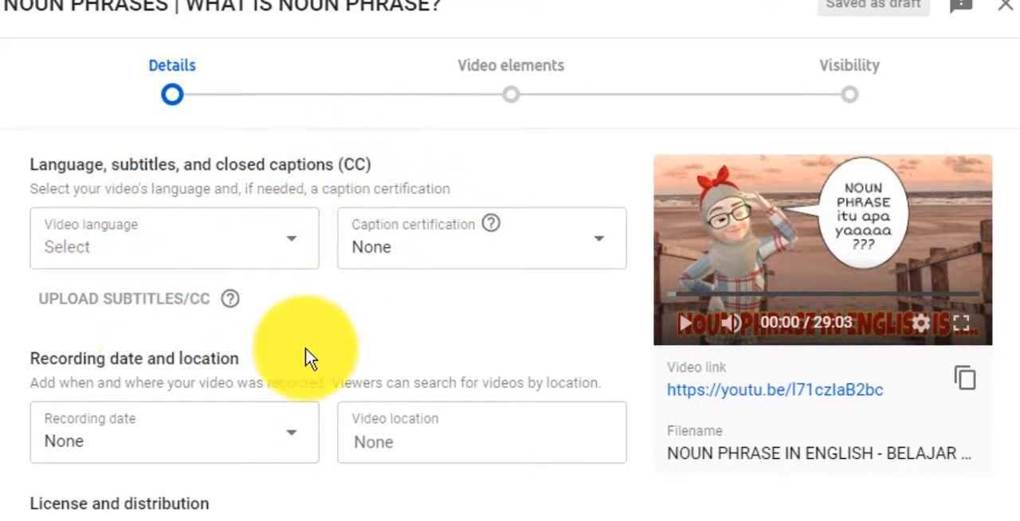
pyautogui.scroll(-5, 310, 359)
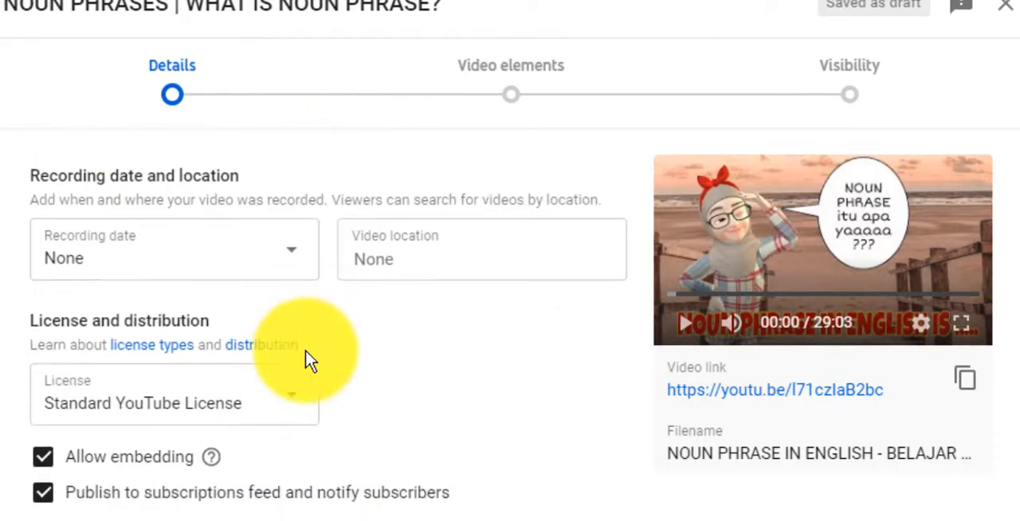
pyautogui.scroll(-2, 309, 359)
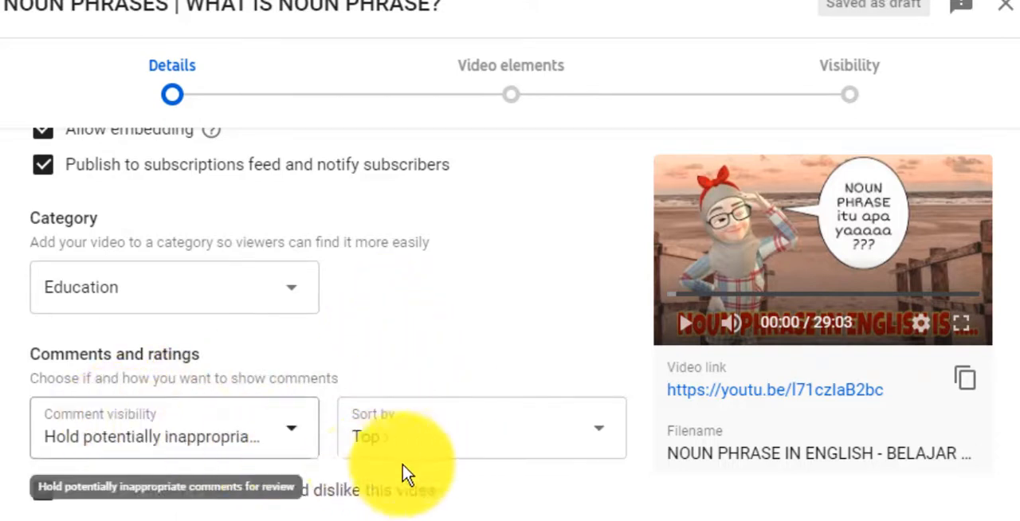
pyautogui.click(601, 437)
pyautogui.click(604, 440)
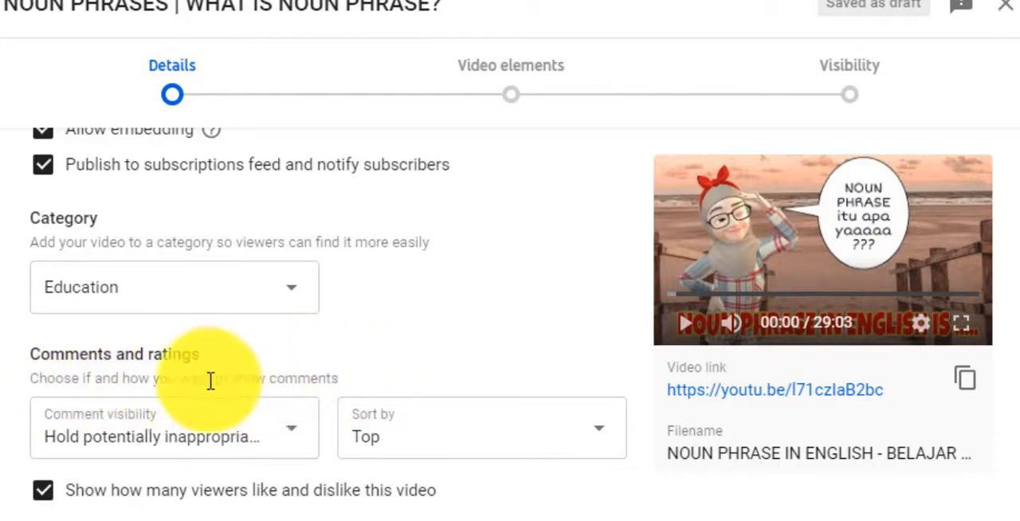
pyautogui.click(590, 439)
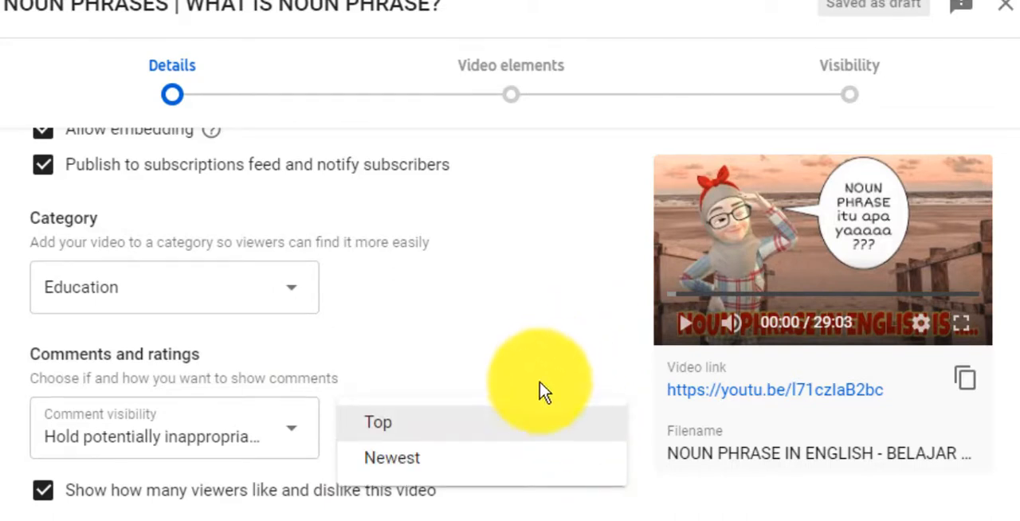
pyautogui.click(517, 434)
pyautogui.click(516, 437)
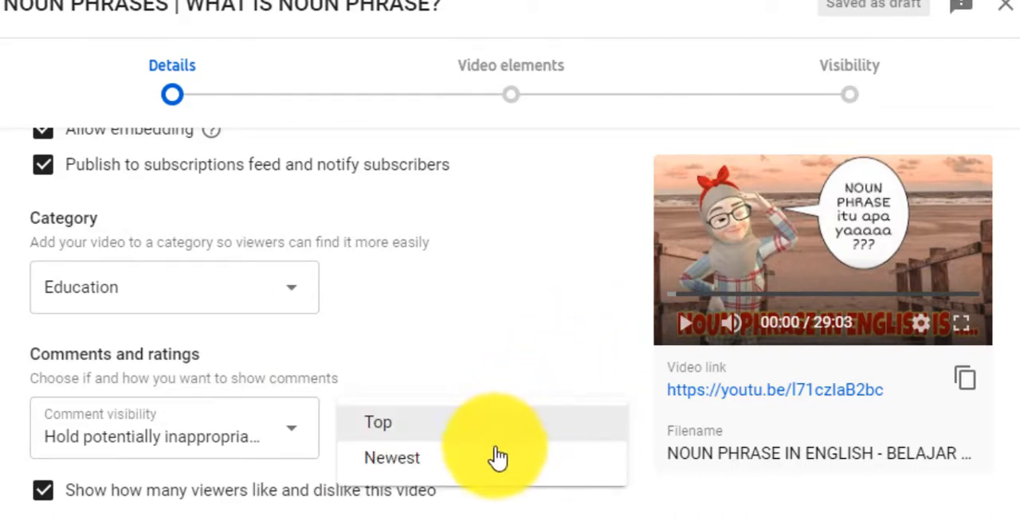
pyautogui.click(468, 464)
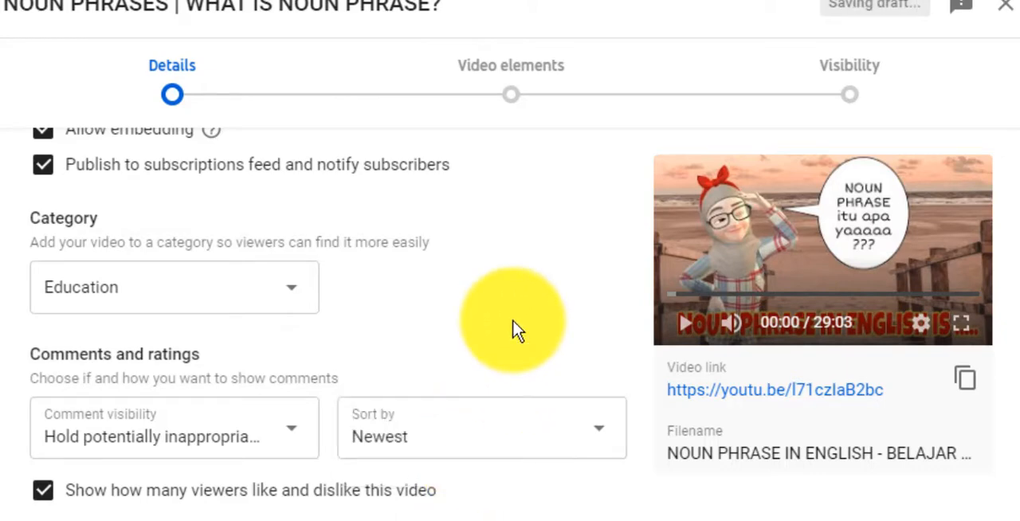
# Review the comment visibility choices without changing the current selection.
pyautogui.click(287, 450)
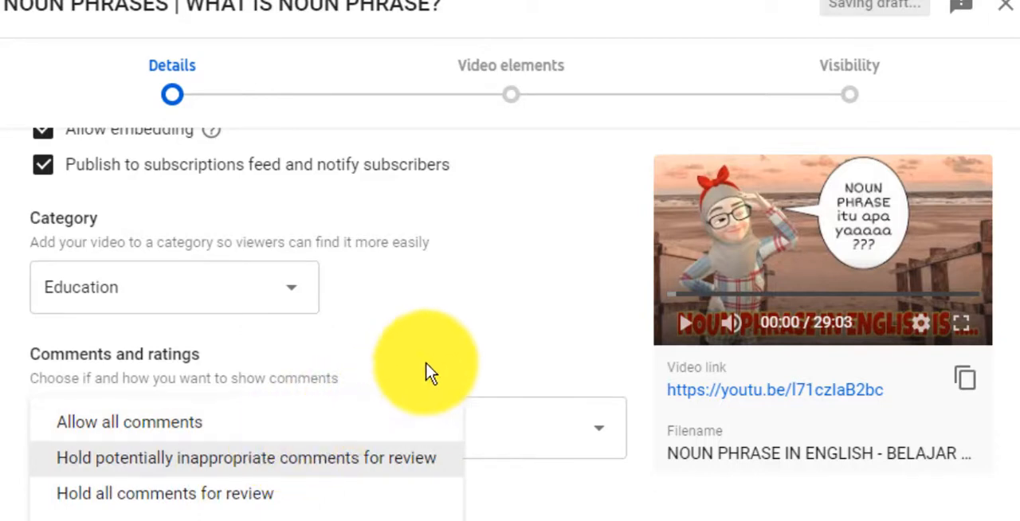
pyautogui.click(470, 347)
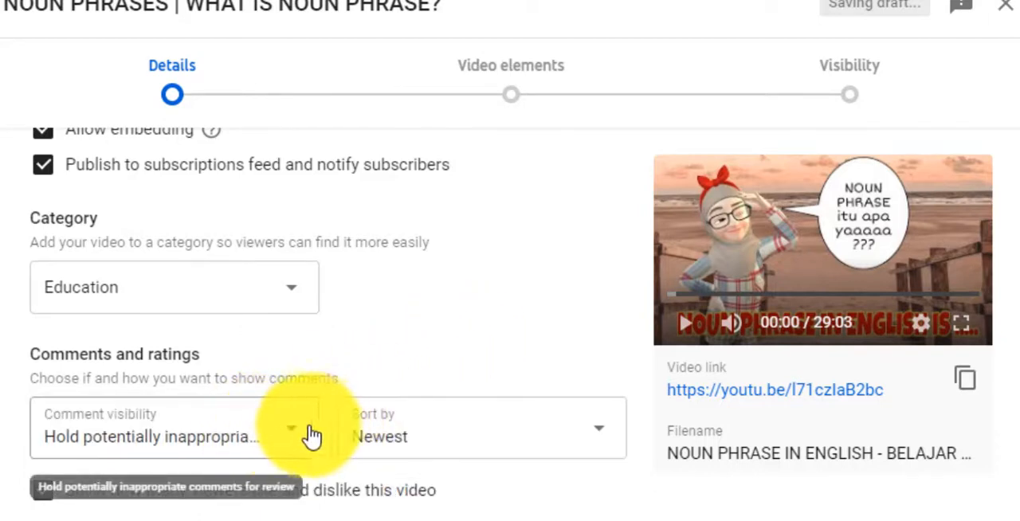
pyautogui.click(287, 436)
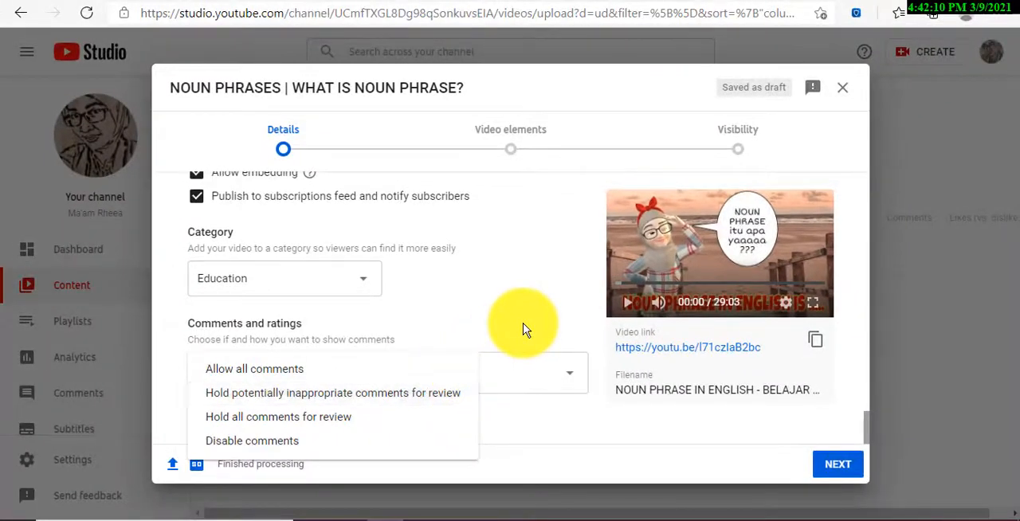
pyautogui.click(526, 357)
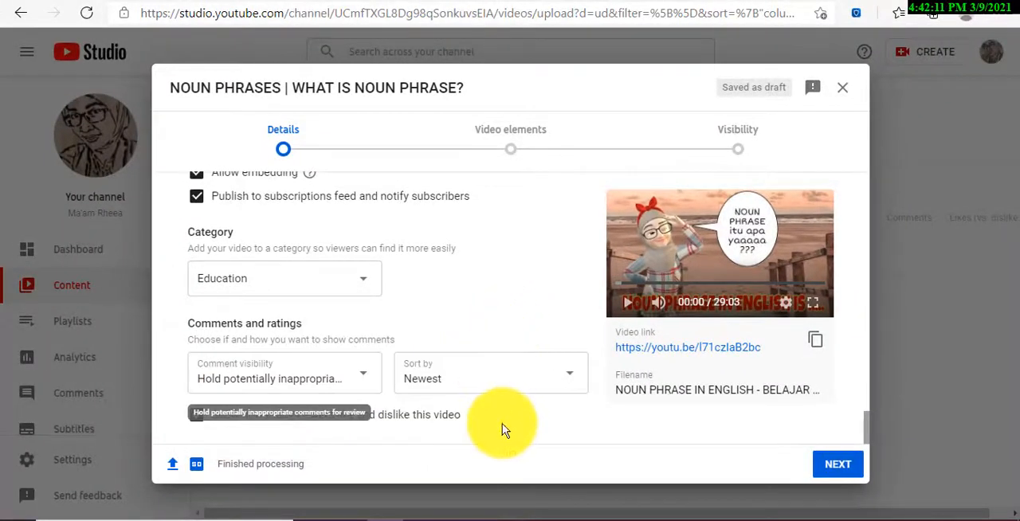
# Proceed to the video elements stage, start adding an end screen and place the playhead at 13:16:20.
pyautogui.click(839, 465)
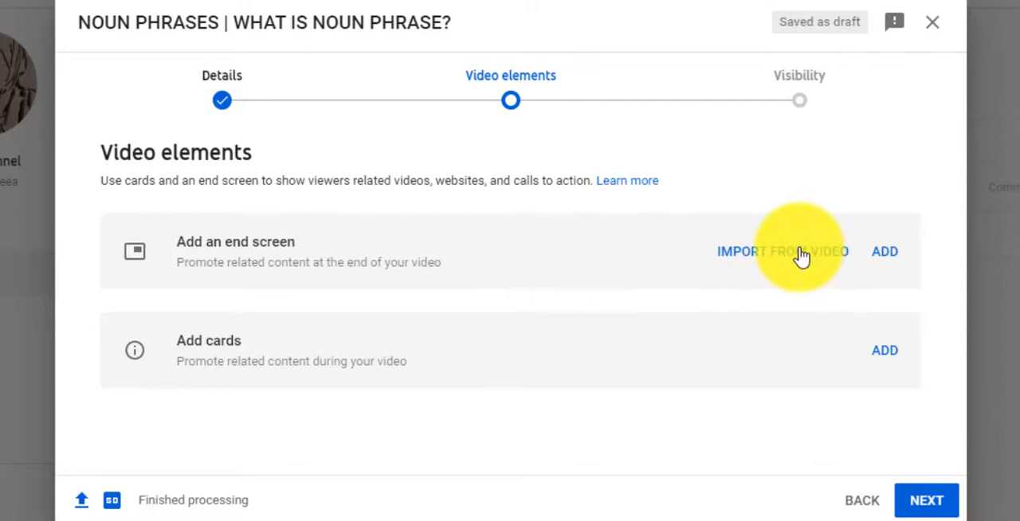
pyautogui.click(887, 255)
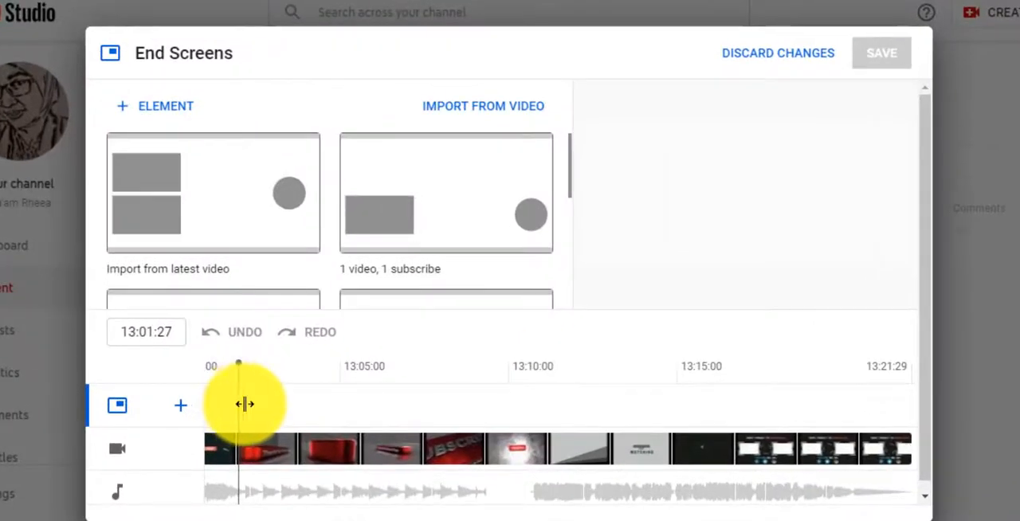
pyautogui.moveTo(245, 404); pyautogui.dragTo(735, 428)
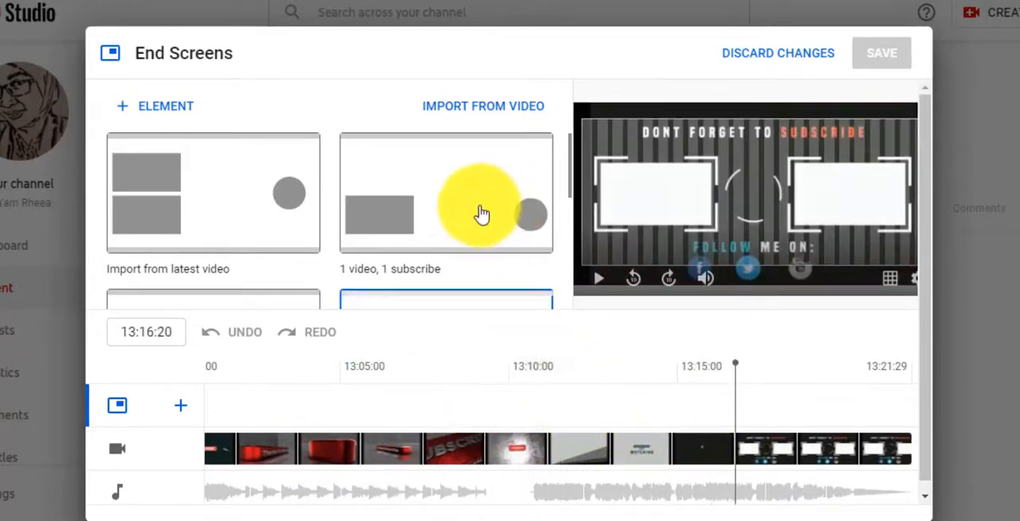
# Browse the end screen templates and apply the one with 1 video, 1 playlist, 1 subscribe.
pyautogui.scroll(-1, 459, 217)
pyautogui.scroll(1, 457, 221)
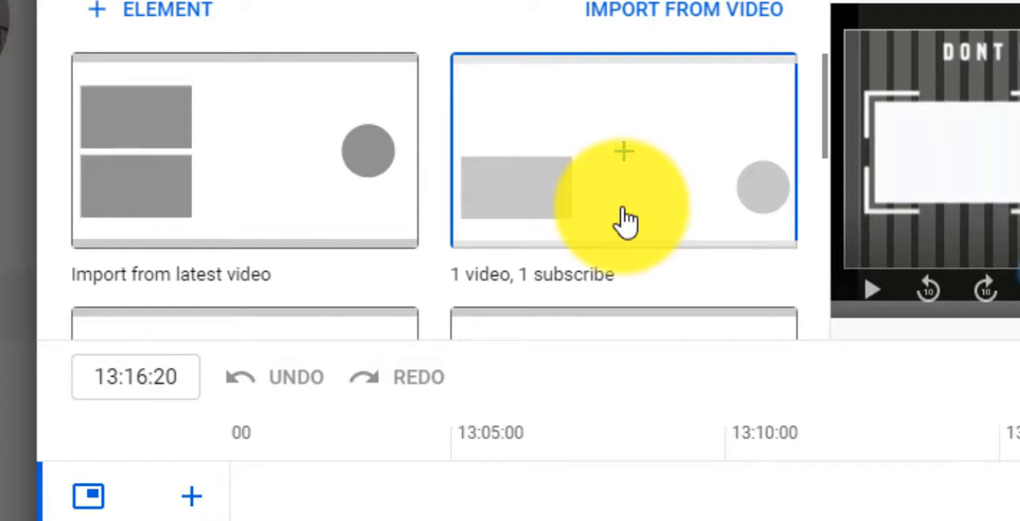
pyautogui.scroll(-3, 626, 220)
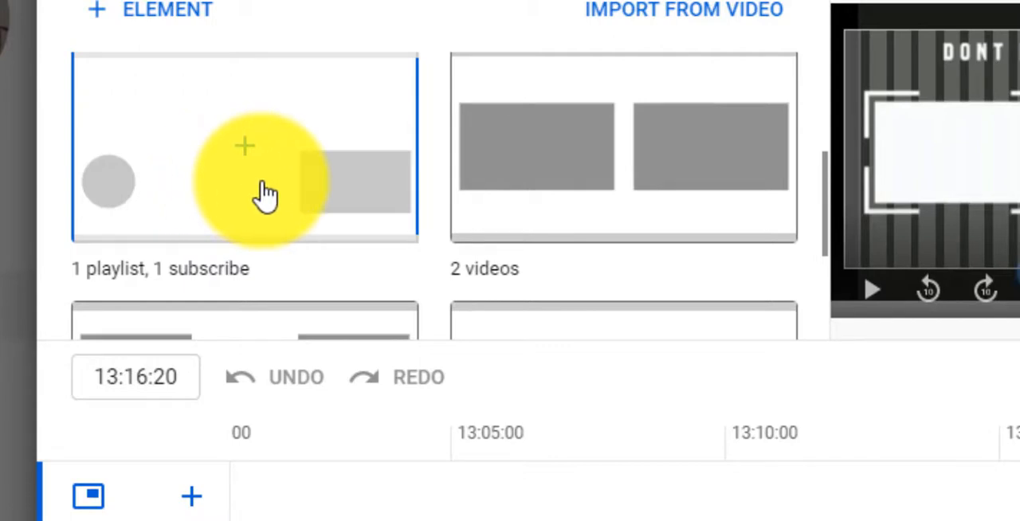
pyautogui.scroll(-1, 654, 243)
pyautogui.scroll(-3, 654, 243)
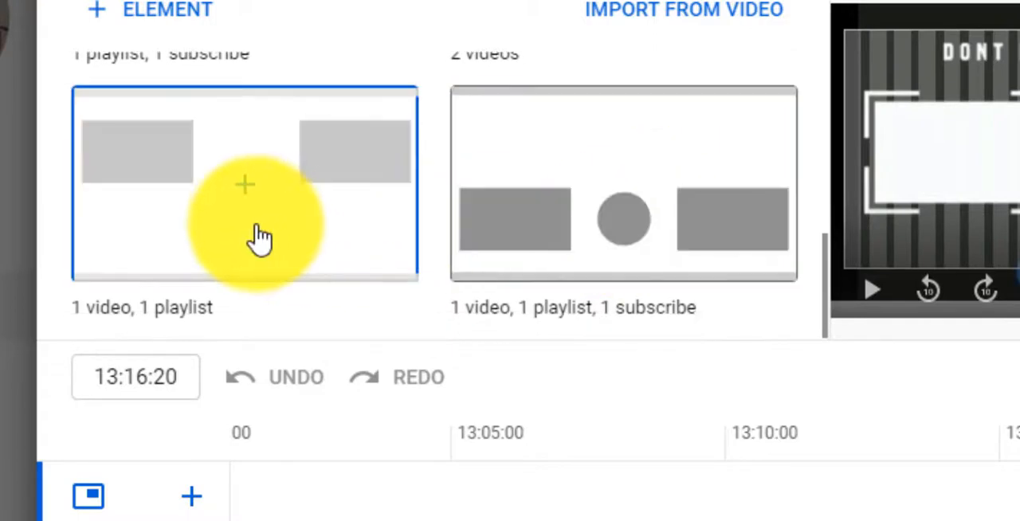
pyautogui.scroll(-1, 318, 239)
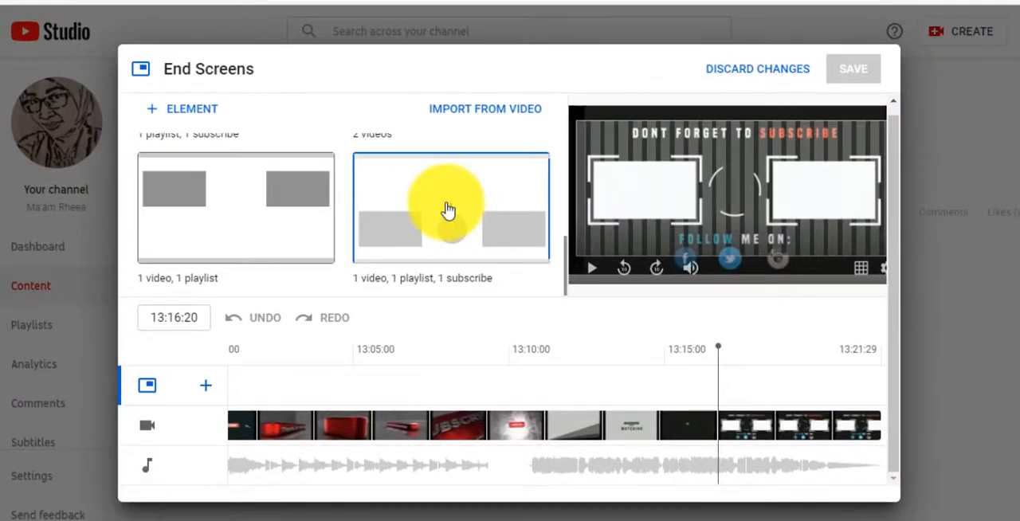
pyautogui.click(449, 210)
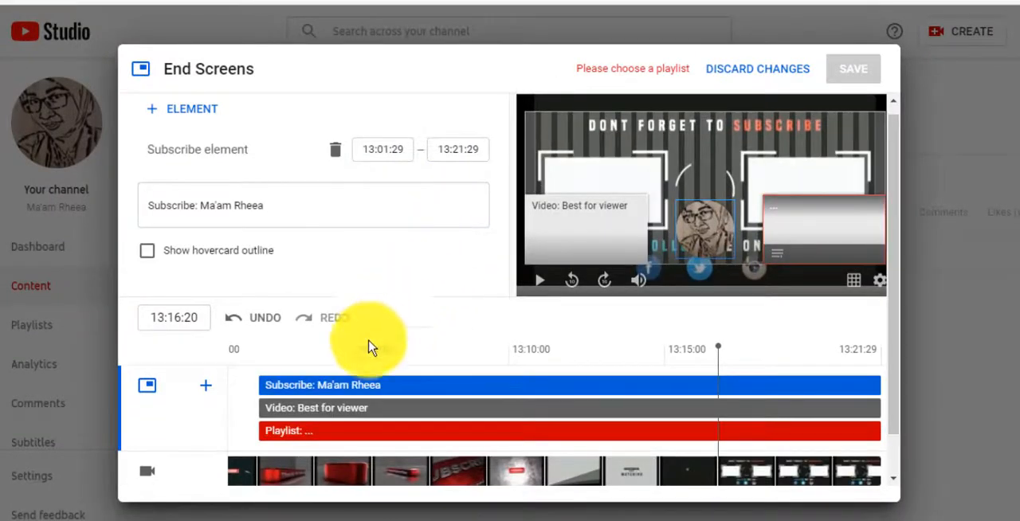
# Trim the subscribe, video and playlist elements on the end screen timeline so each starts at 13:16:21.
pyautogui.moveTo(266, 386); pyautogui.dragTo(633, 397)
pyautogui.moveTo(680, 396); pyautogui.dragTo(714, 395)
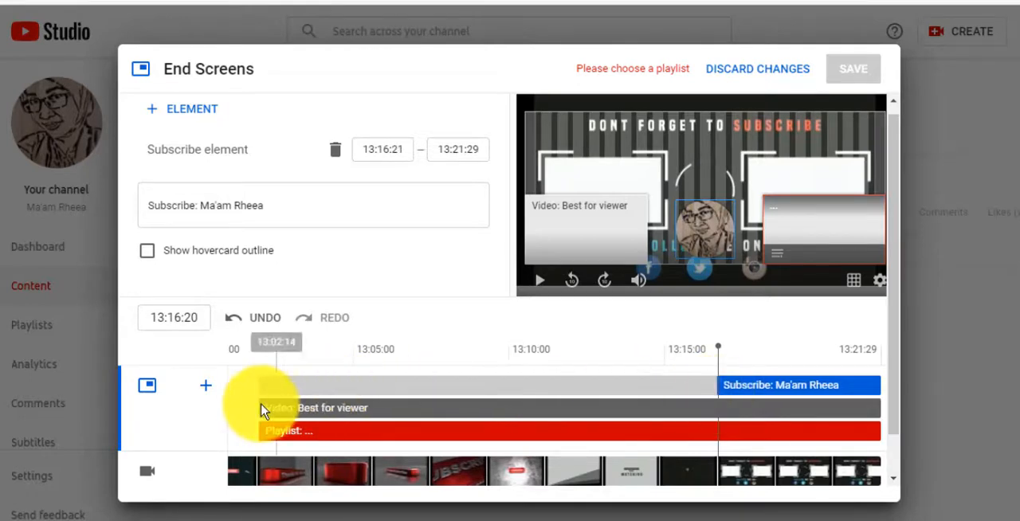
pyautogui.moveTo(258, 408); pyautogui.dragTo(715, 420)
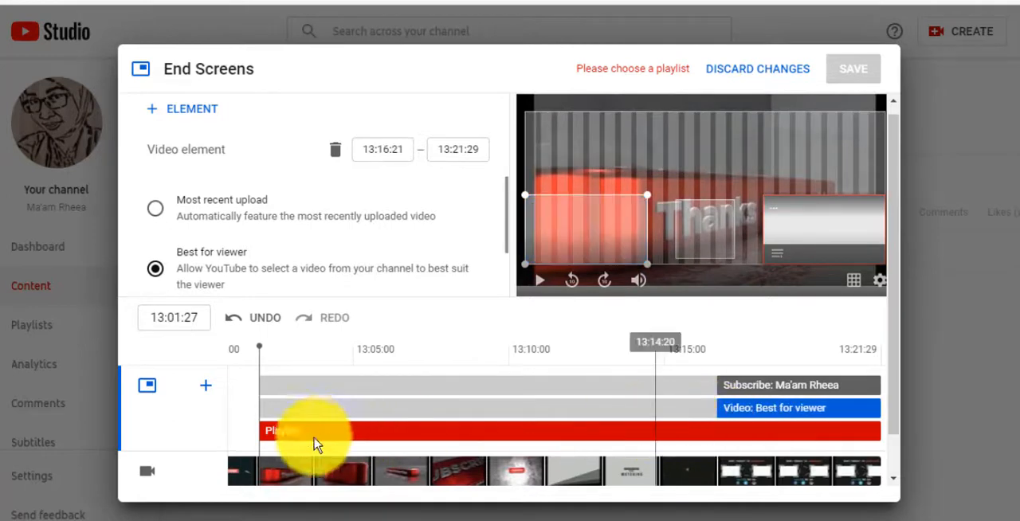
pyautogui.moveTo(262, 441); pyautogui.dragTo(714, 443)
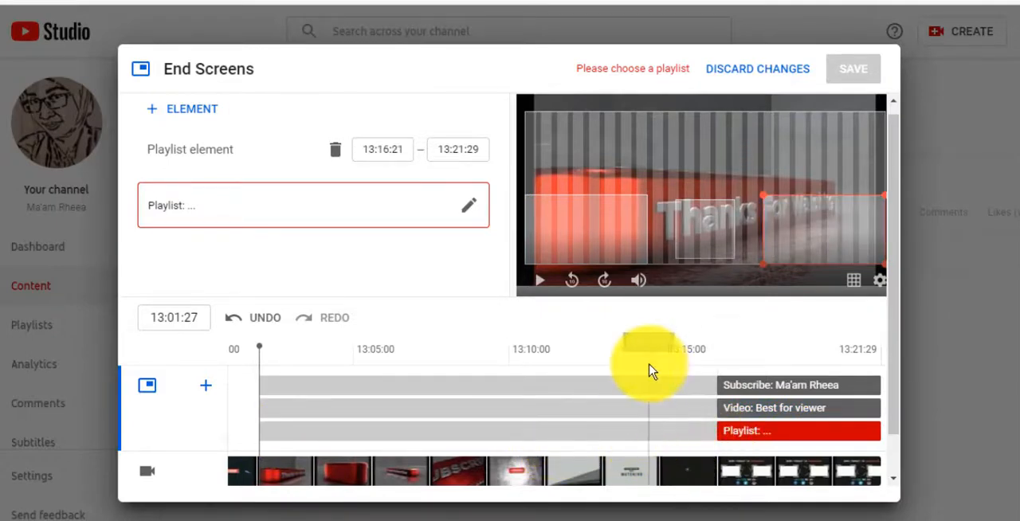
# Preview the closing scene and position the playlist in its right frame, the subscribe element in the central circle and the video in the left frame.
pyautogui.moveTo(261, 396); pyautogui.dragTo(716, 405)
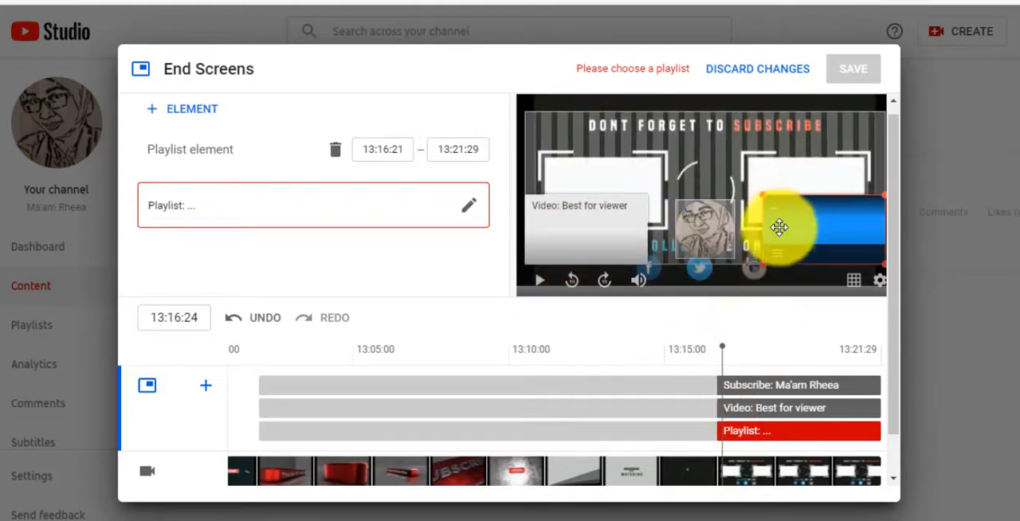
pyautogui.moveTo(808, 236); pyautogui.dragTo(792, 199)
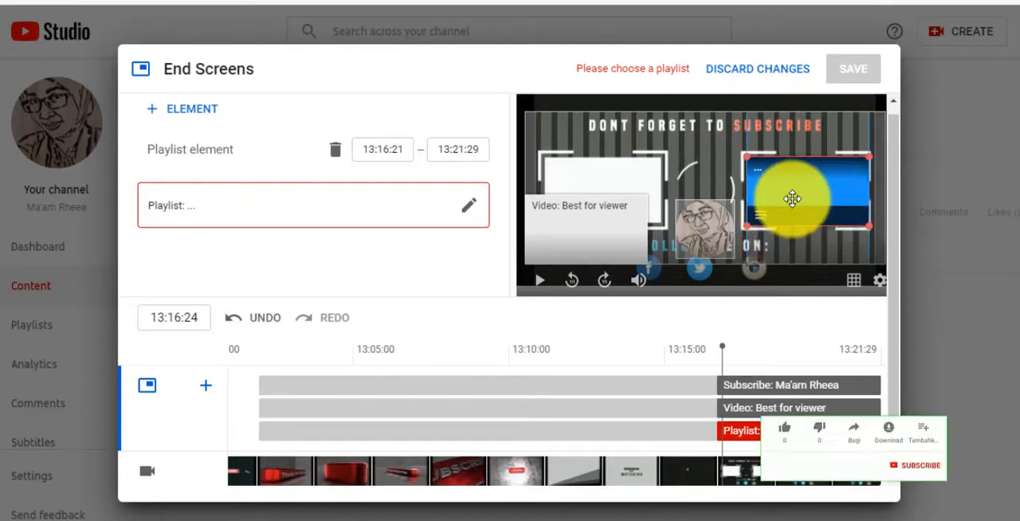
pyautogui.click(708, 220)
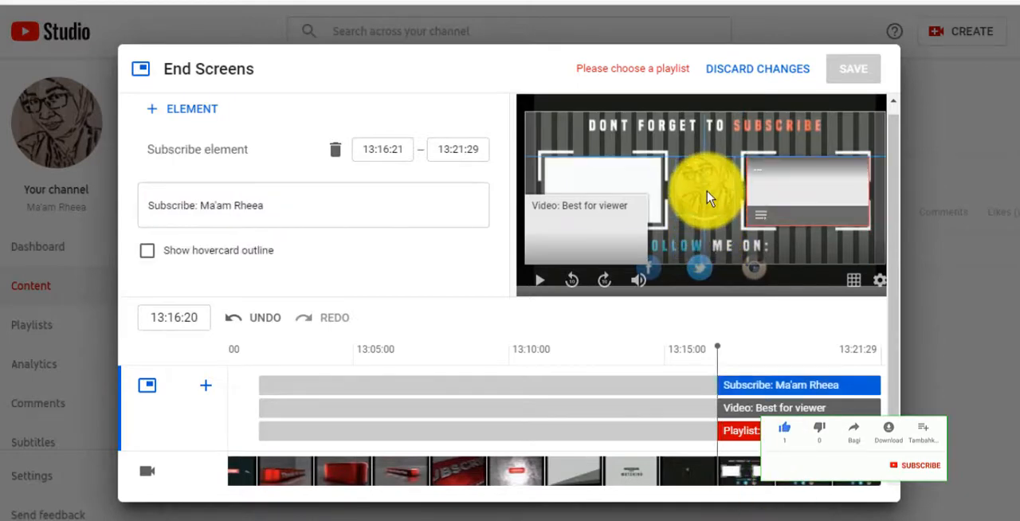
pyautogui.moveTo(709, 199); pyautogui.dragTo(707, 198)
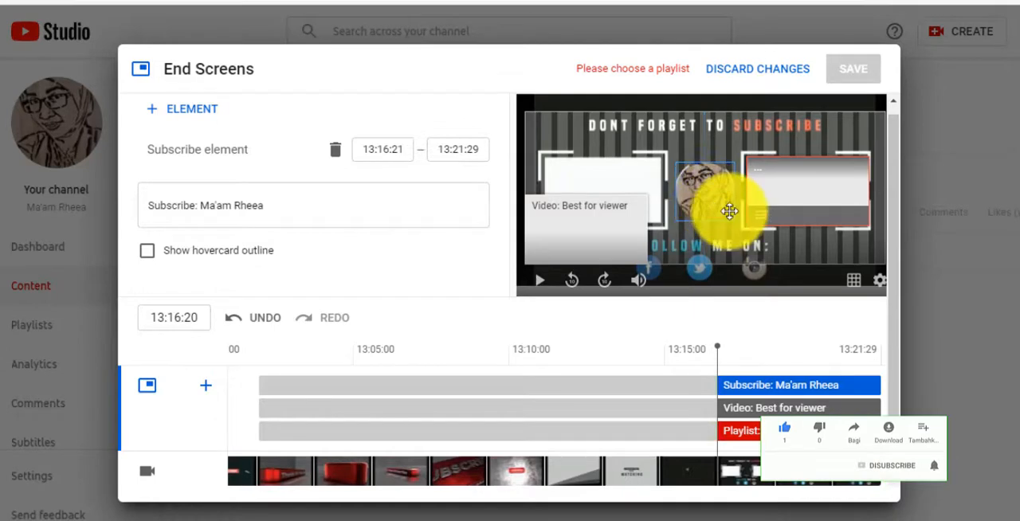
pyautogui.moveTo(582, 231); pyautogui.dragTo(591, 207)
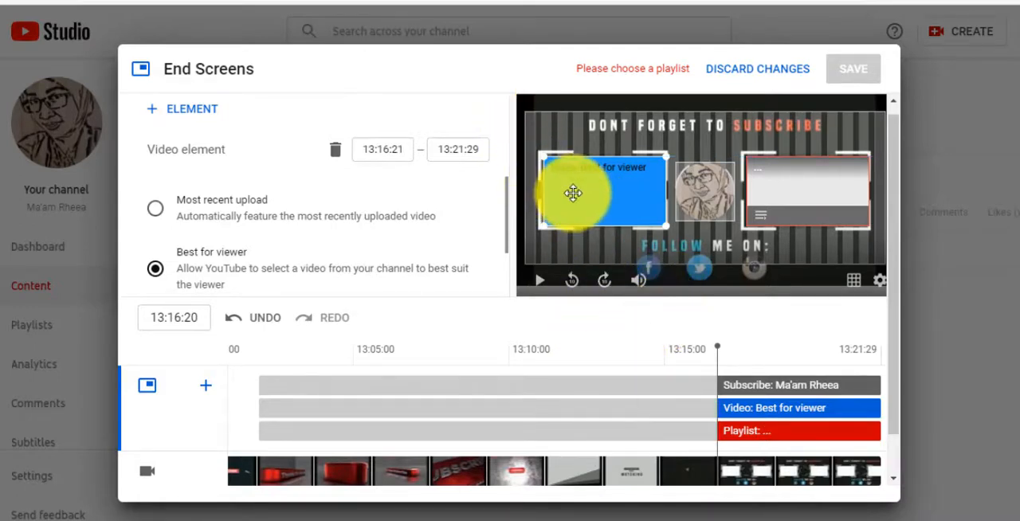
# Assign the GURU BERBAGI playlist to the end screen's playlist element and save the end screen.
pyautogui.click(760, 172)
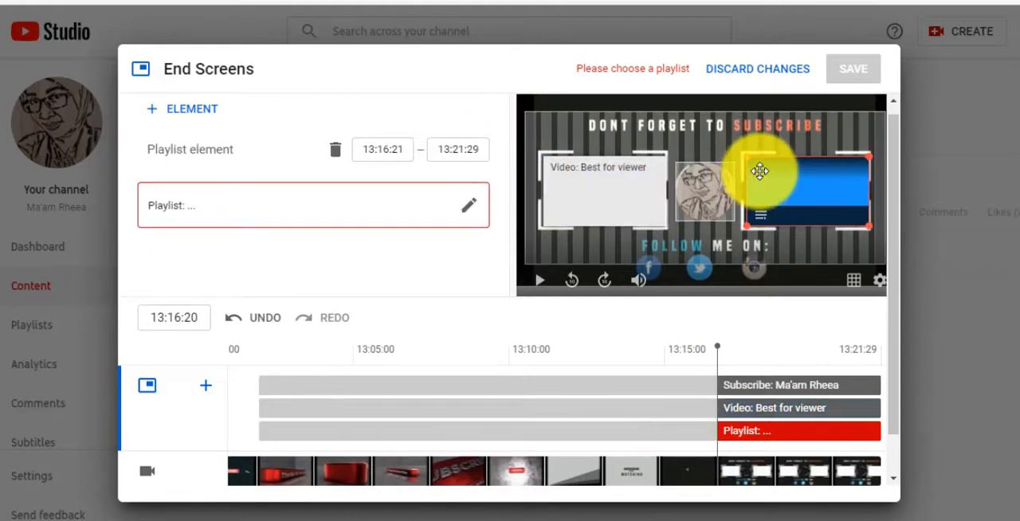
pyautogui.click(468, 208)
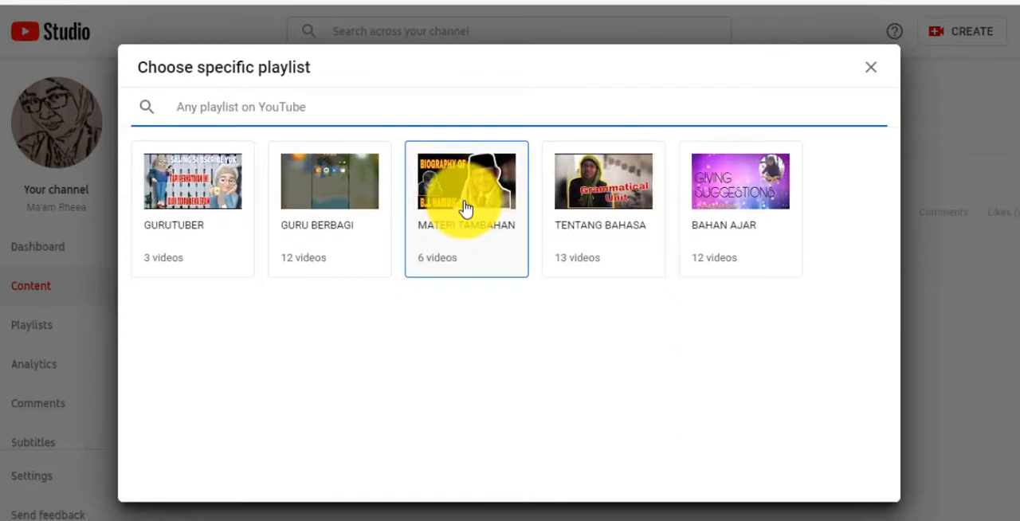
pyautogui.click(332, 203)
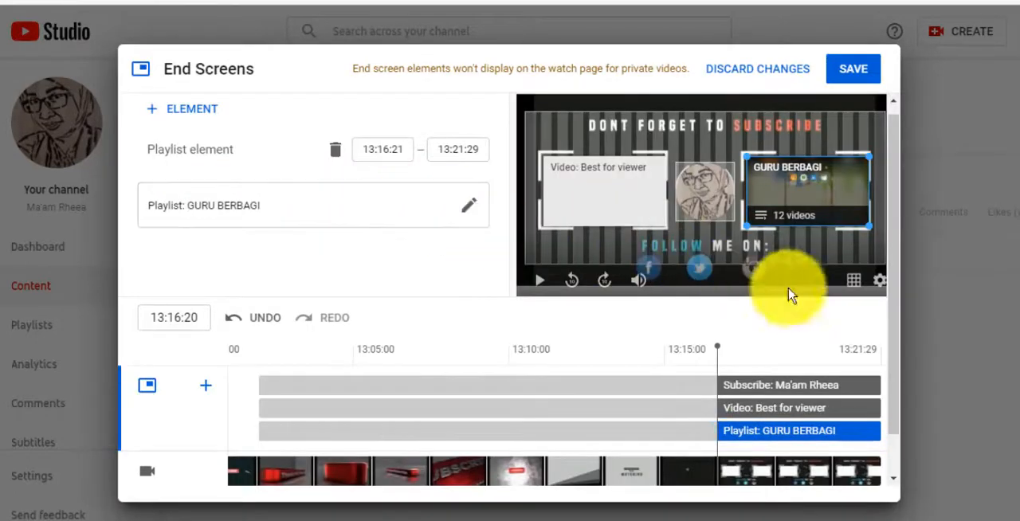
pyautogui.scroll(-1, 877, 239)
pyautogui.click(865, 71)
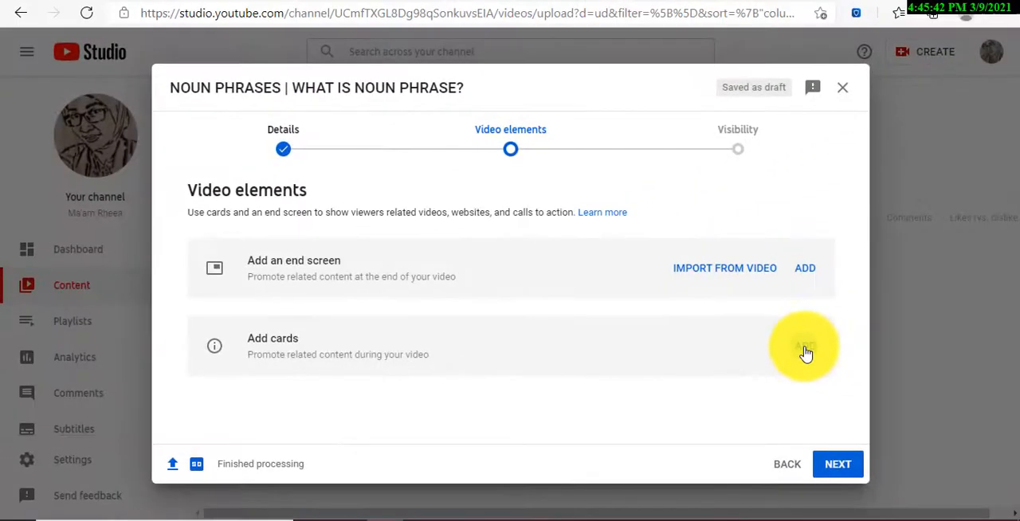
# Open the cards editor for the video and move the playhead to 04:33:14.
pyautogui.click(805, 349)
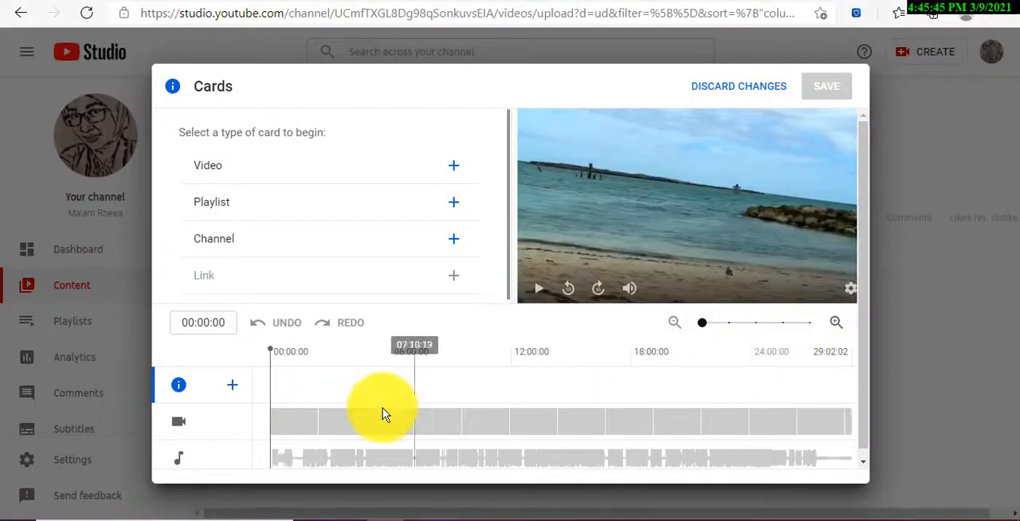
pyautogui.click(616, 390)
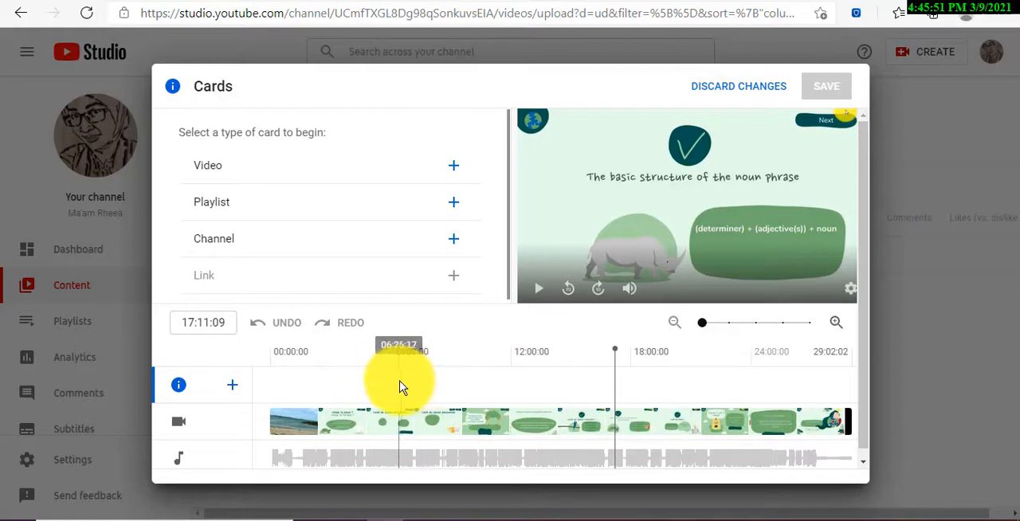
pyautogui.click(334, 379)
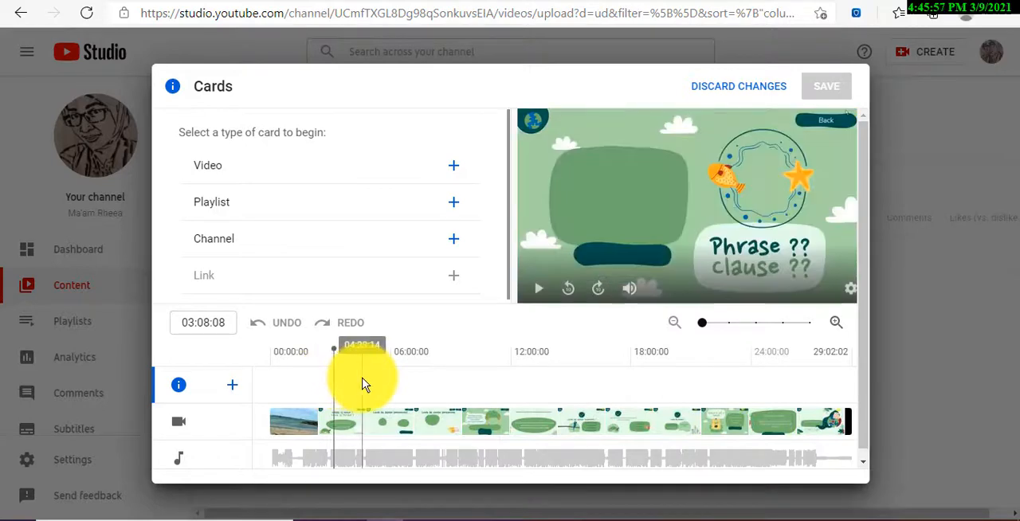
pyautogui.click(363, 385)
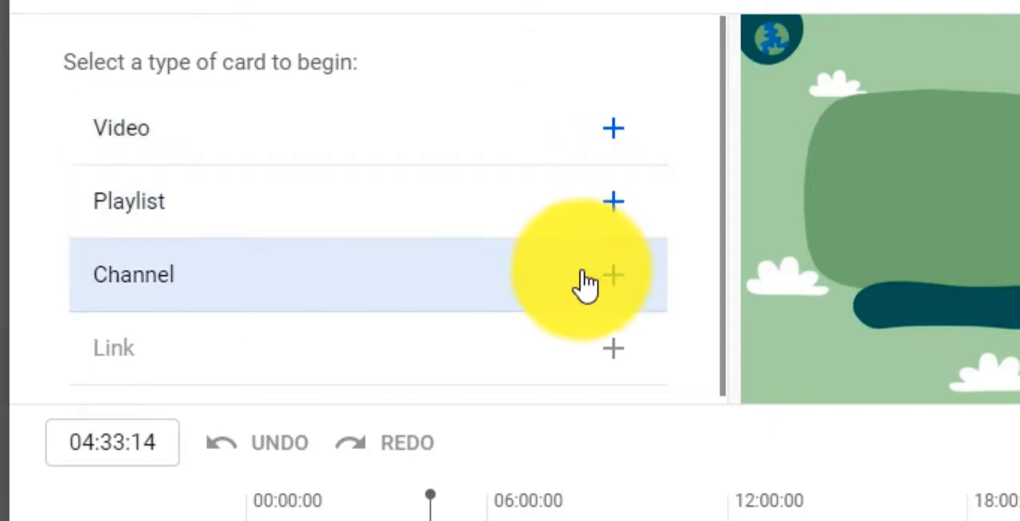
# Examine which videos and playlists can be linked from a card, including the search for any video on YouTube.
pyautogui.scroll(-1, 586, 286)
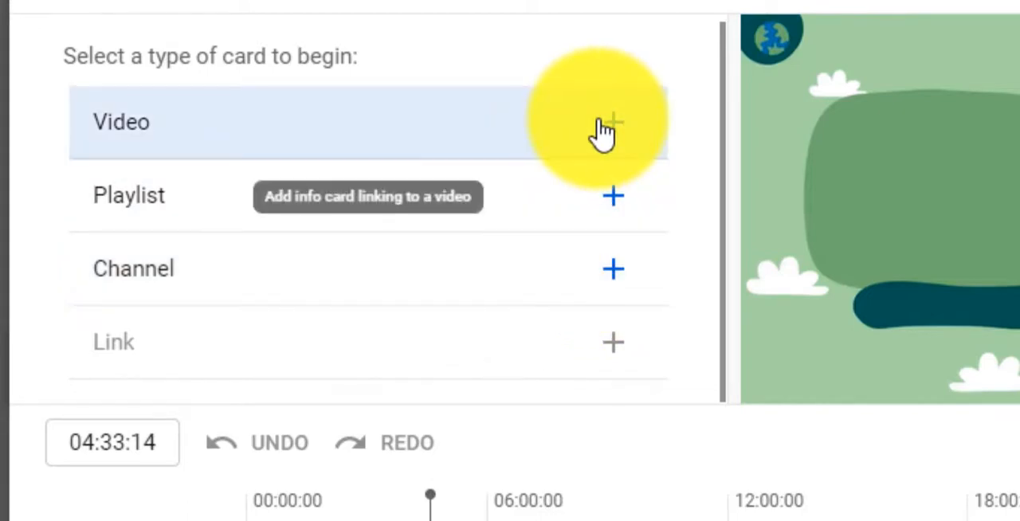
pyautogui.click(609, 126)
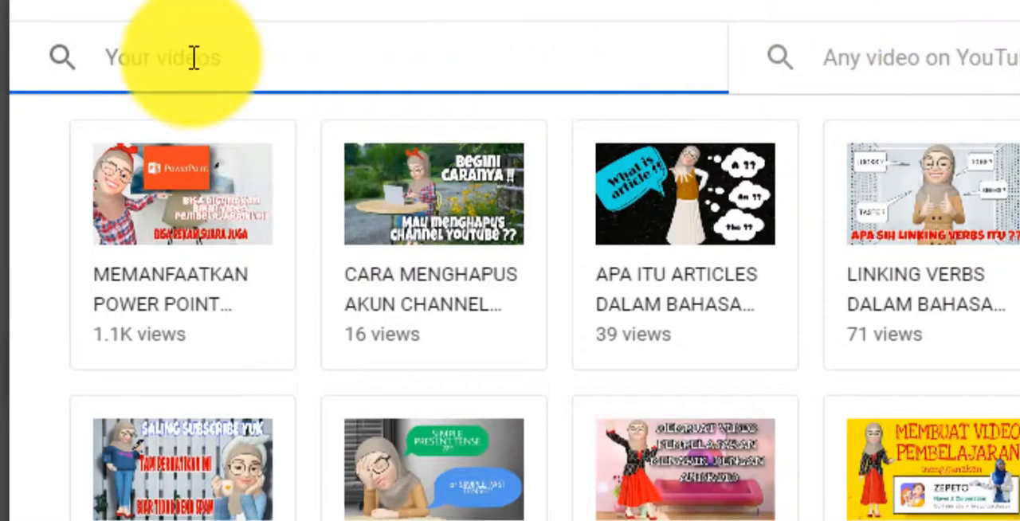
pyautogui.click(169, 217)
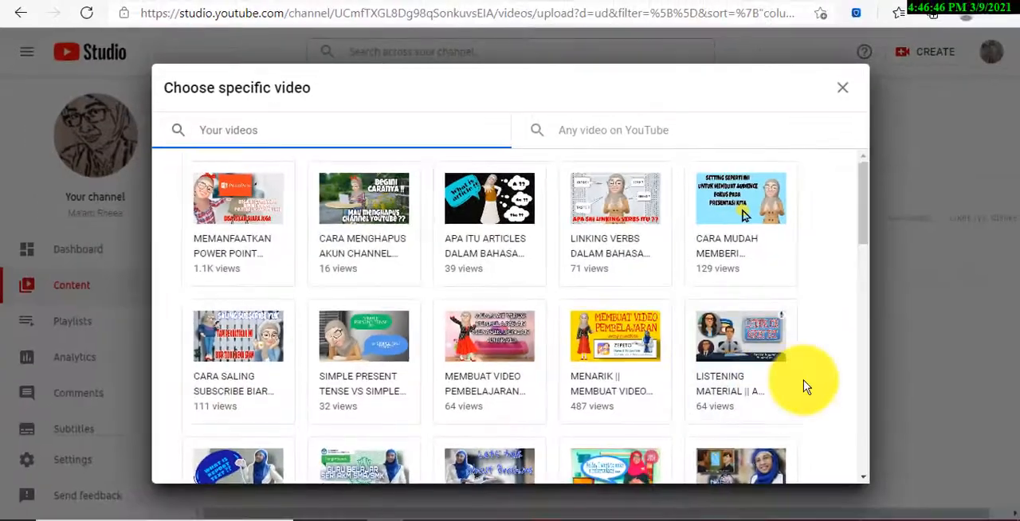
pyautogui.scroll(-3, 805, 386)
pyautogui.scroll(-5, 805, 387)
pyautogui.scroll(7, 805, 387)
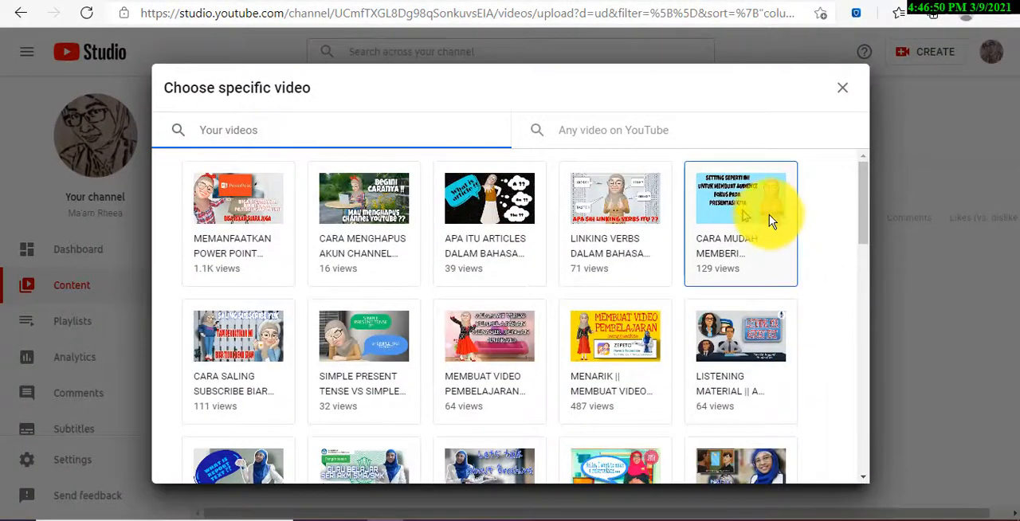
pyautogui.click(618, 132)
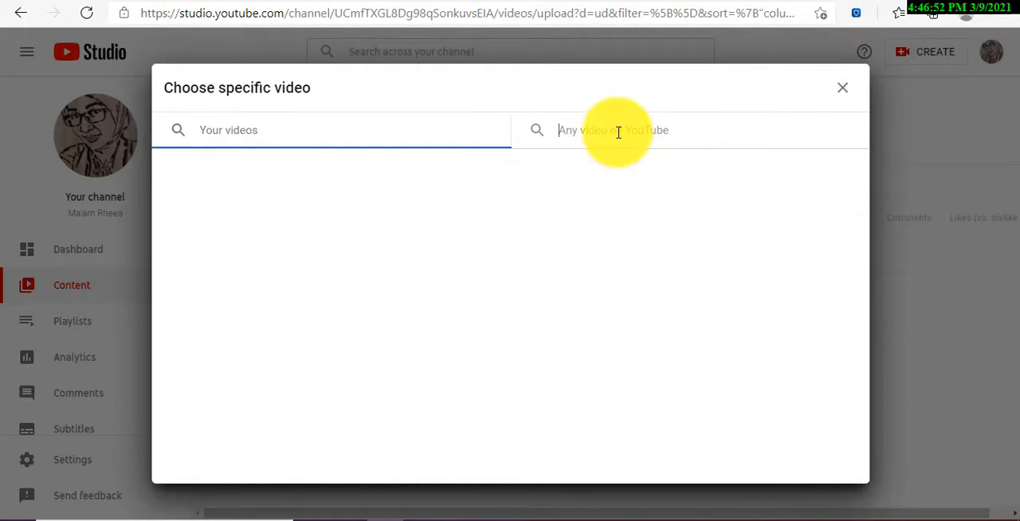
pyautogui.click(382, 132)
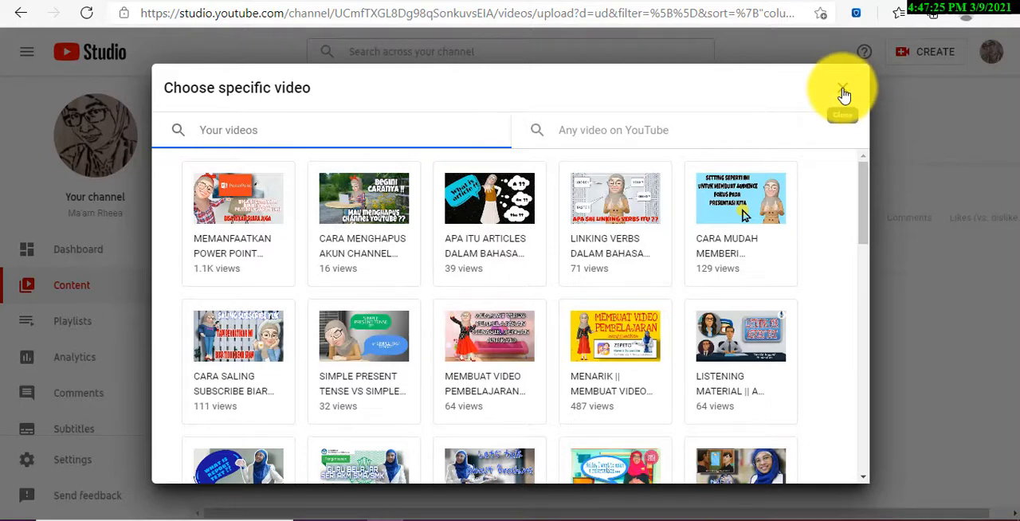
pyautogui.click(844, 94)
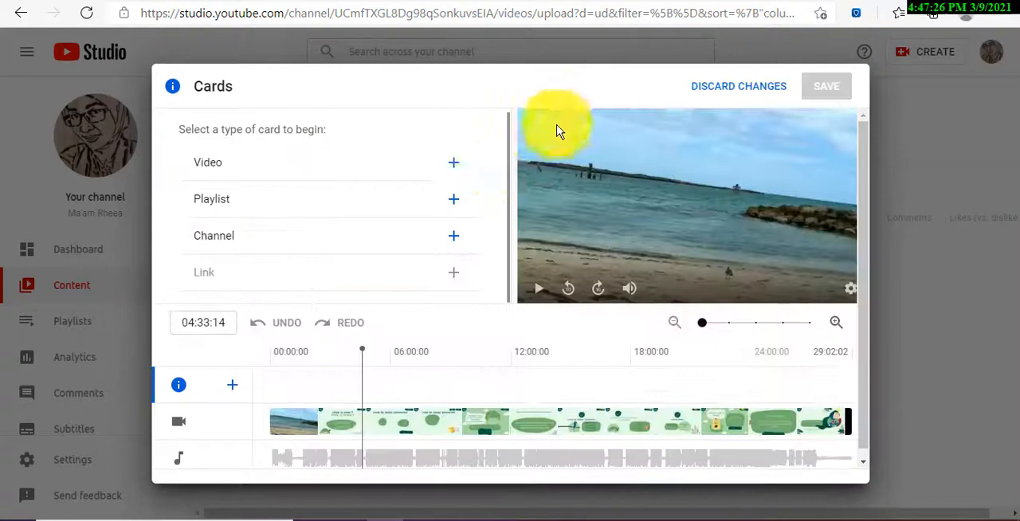
pyautogui.click(428, 206)
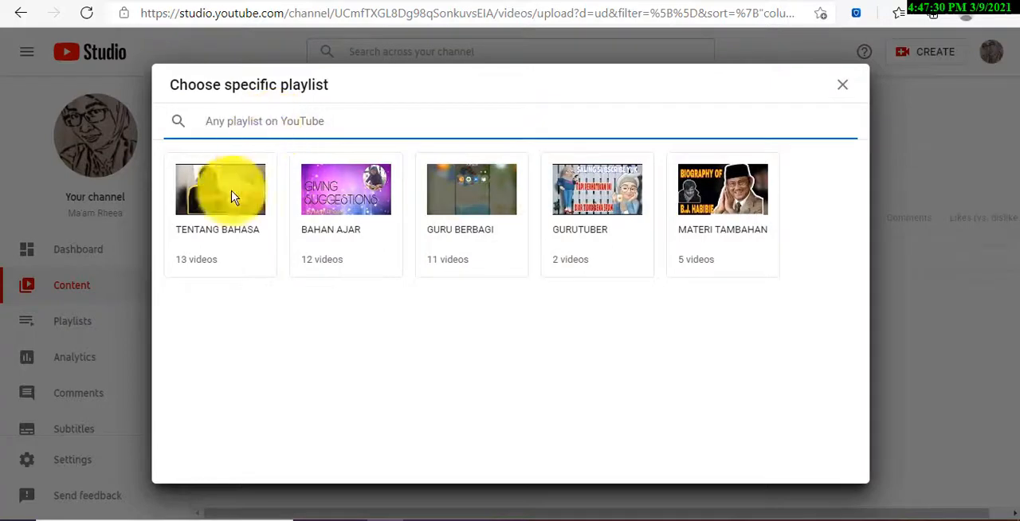
pyautogui.click(843, 91)
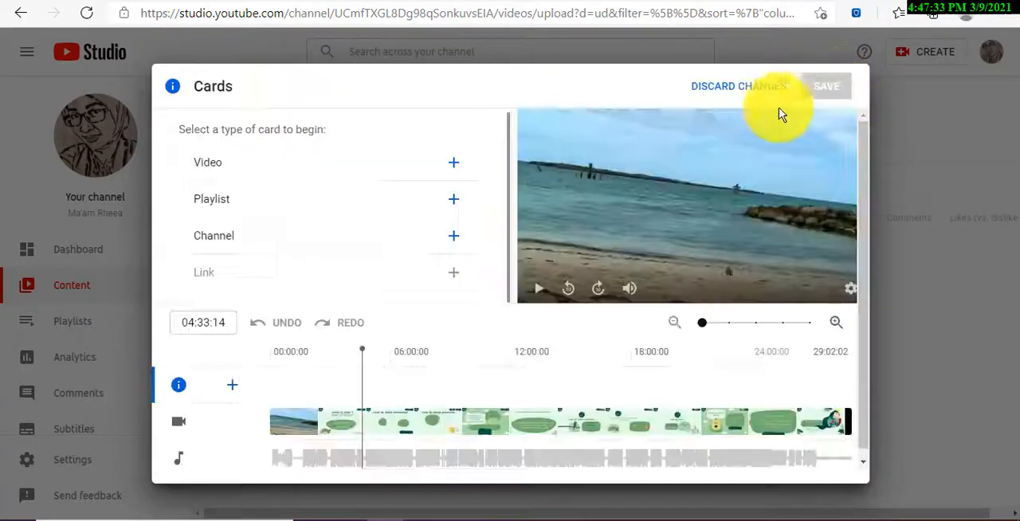
# Add a channel card at 04:33:14, searching for "bang sarfa" and choosing the Bang Sarfa Constrution channel.
pyautogui.click(427, 239)
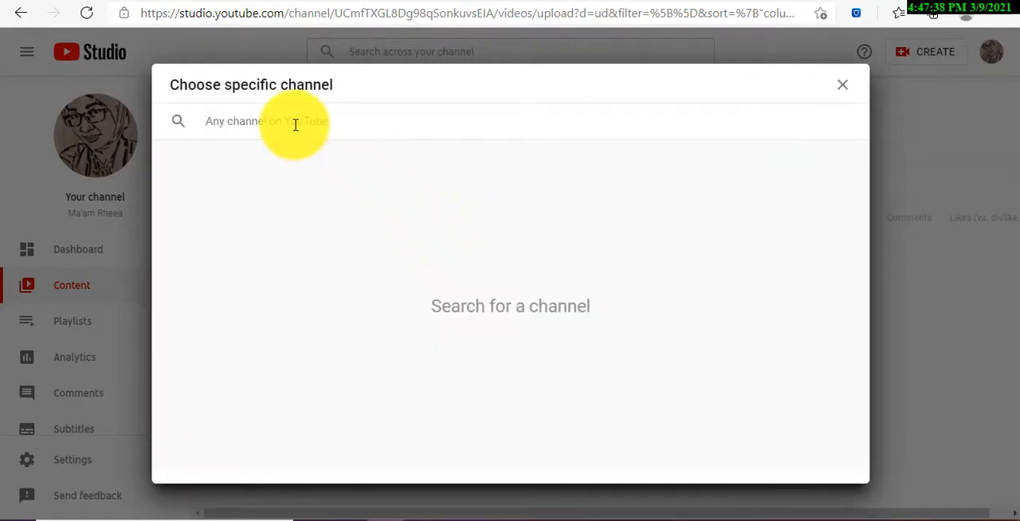
pyautogui.write('ban')
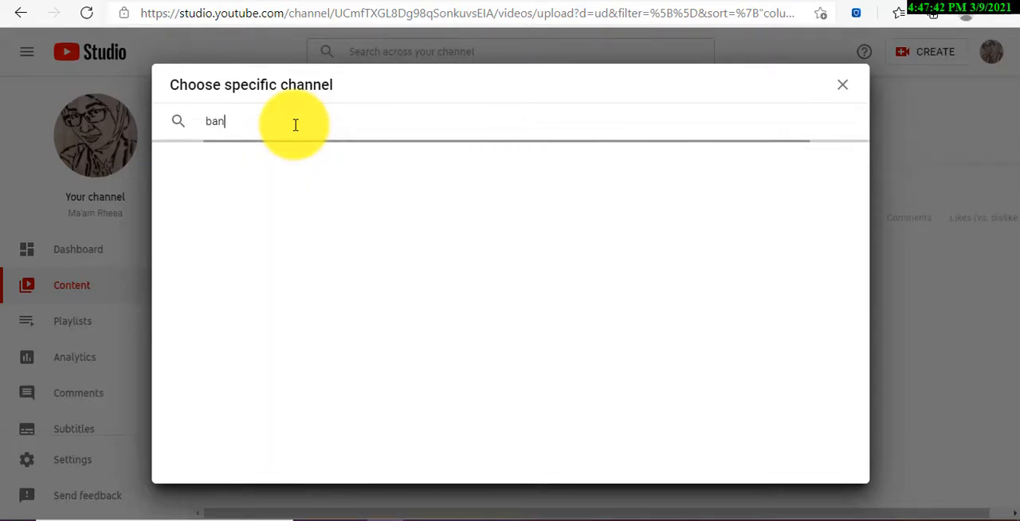
pyautogui.write('g sarfa')
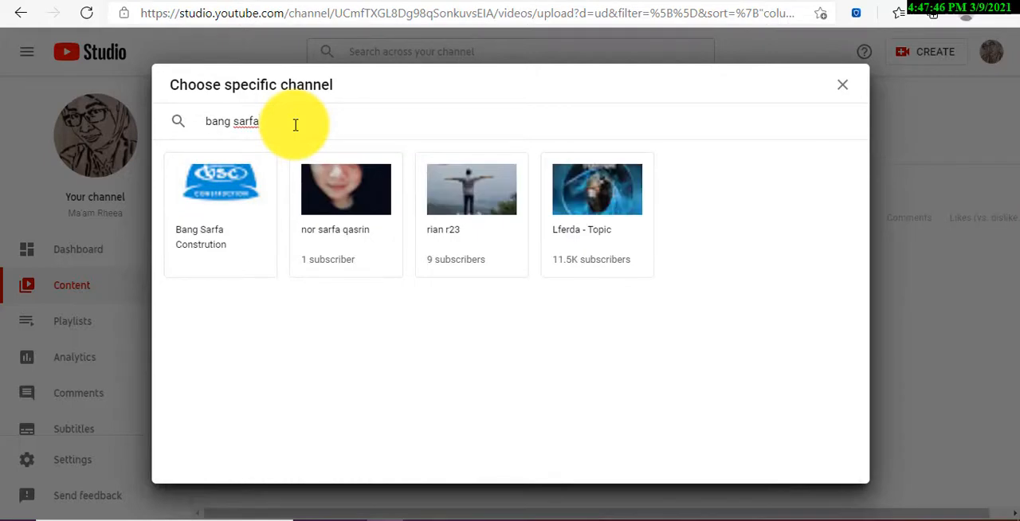
pyautogui.click(221, 204)
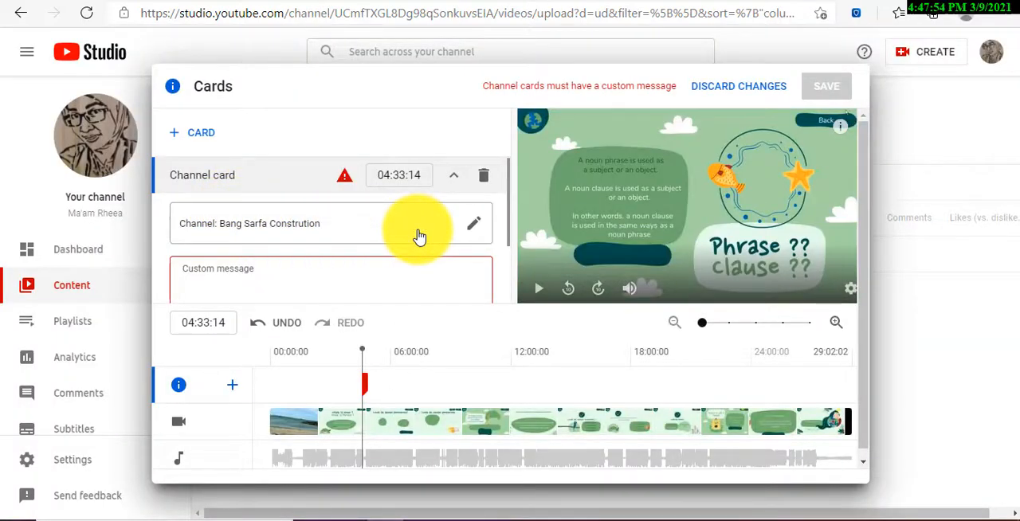
# Give the channel card the custom message "hello" and the teaser text "subscribe juga".
pyautogui.click(276, 278)
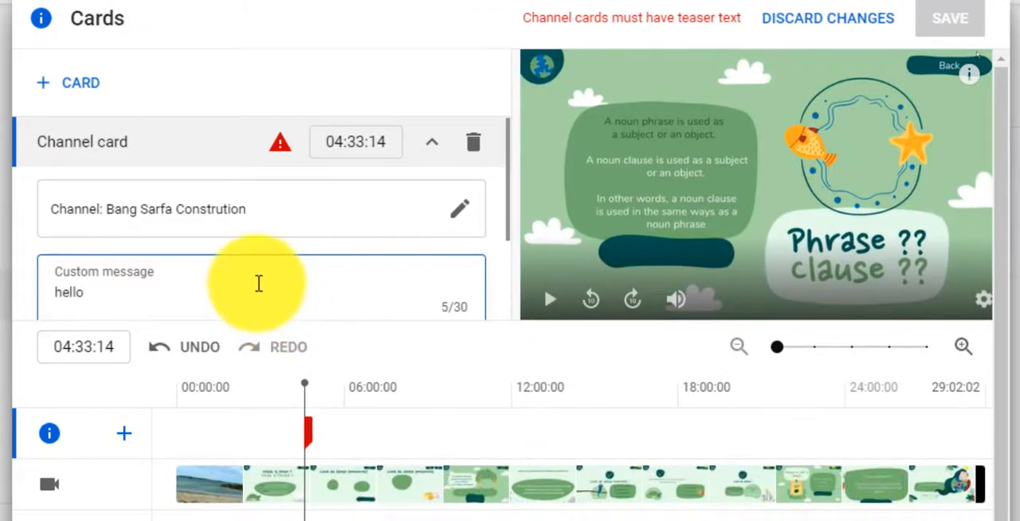
pyautogui.scroll(-2, 255, 278)
pyautogui.click(151, 285)
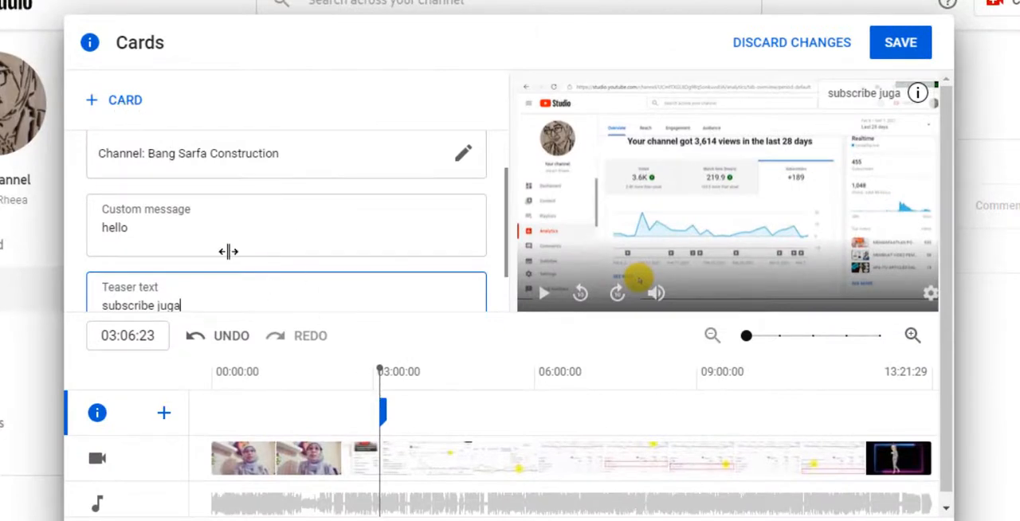
# Add a video card at 08:26:22 linking to the channel's own video beginning "CARA SALING SUBSCRIBE BIAR SUBSCRIBER TIDAK".
pyautogui.click(134, 114)
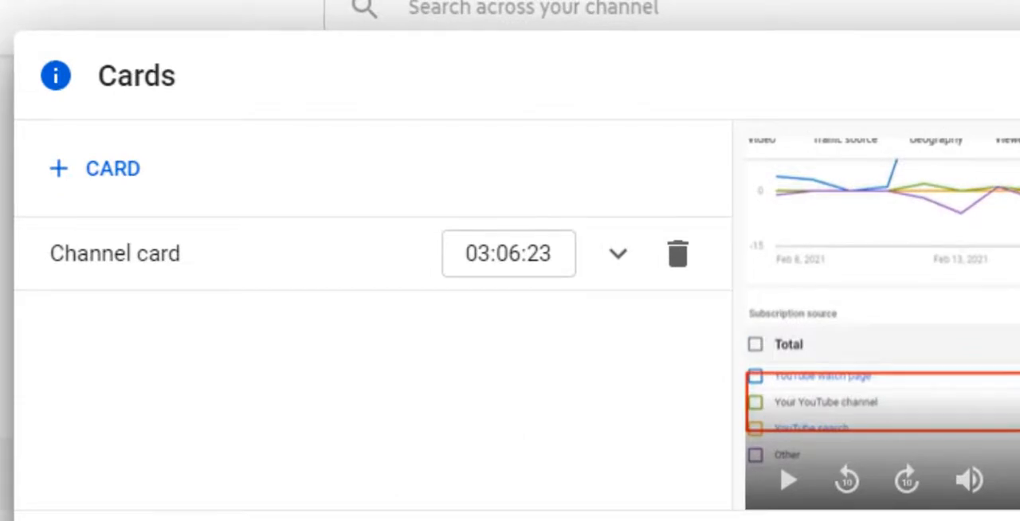
pyautogui.click(110, 170)
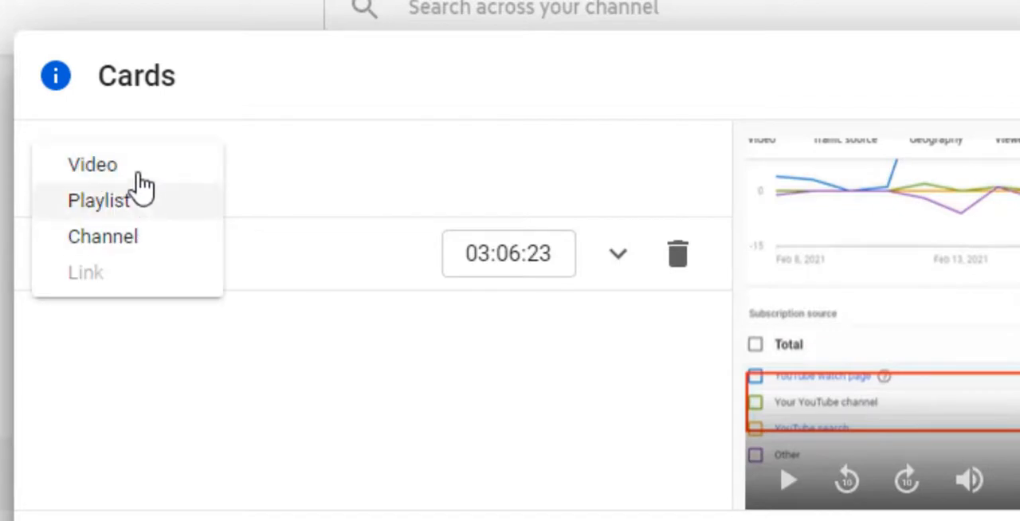
pyautogui.click(174, 182)
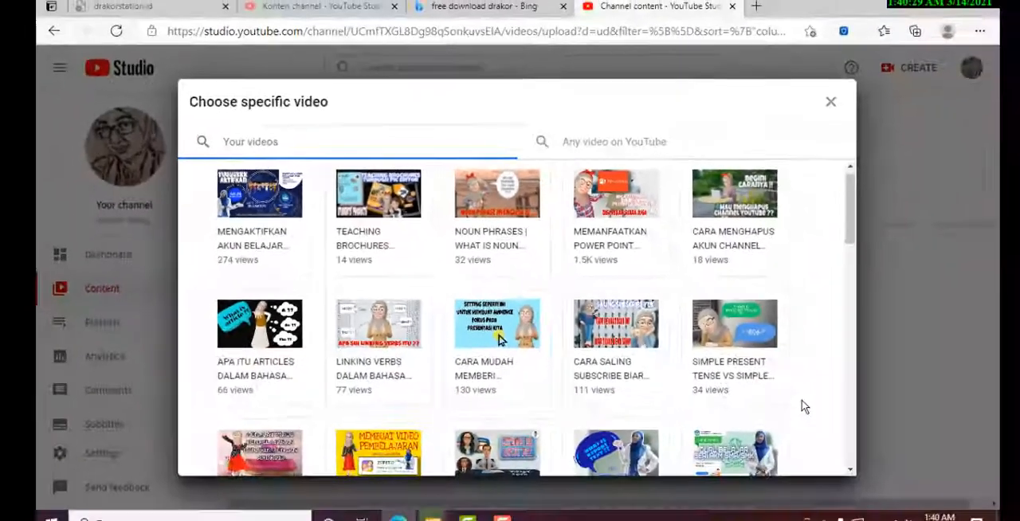
pyautogui.scroll(-3, 784, 394)
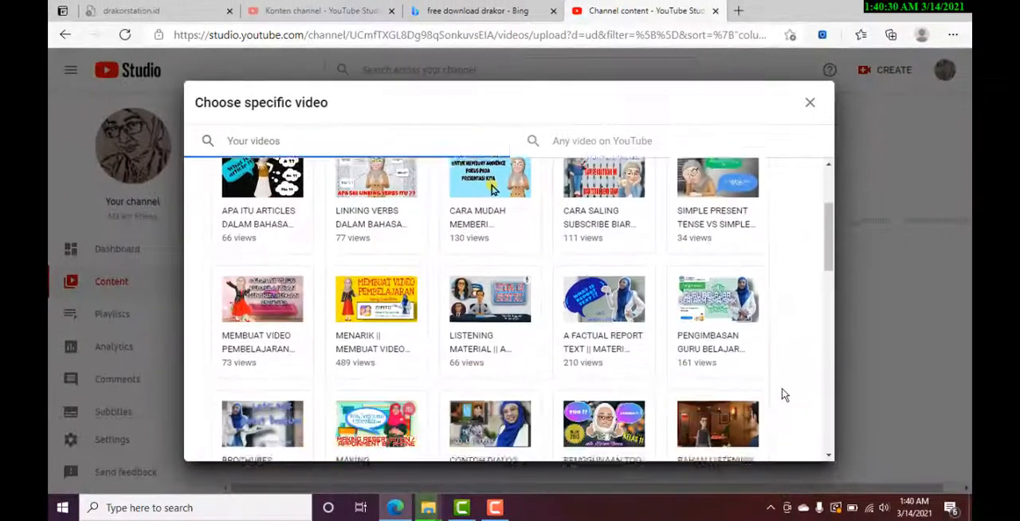
pyautogui.scroll(-5, 784, 394)
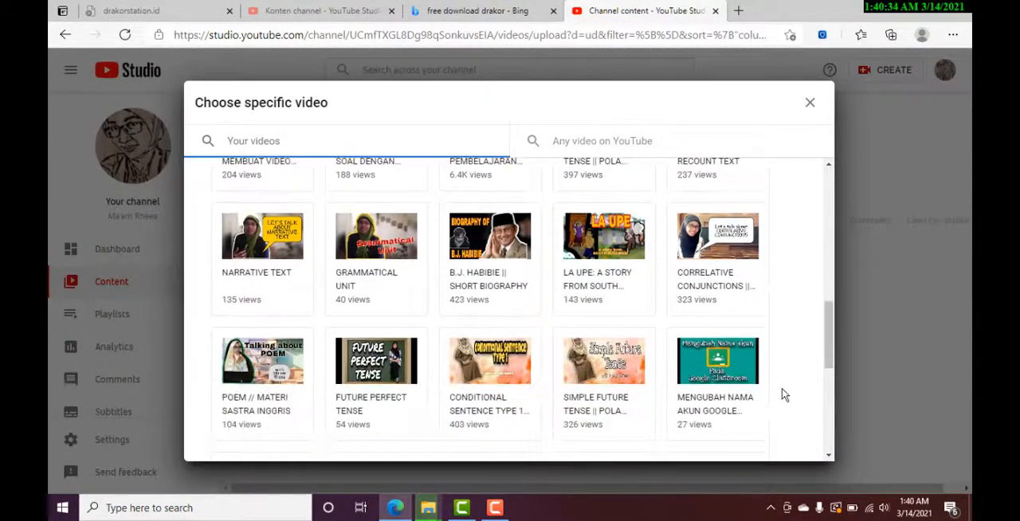
pyautogui.scroll(5, 784, 394)
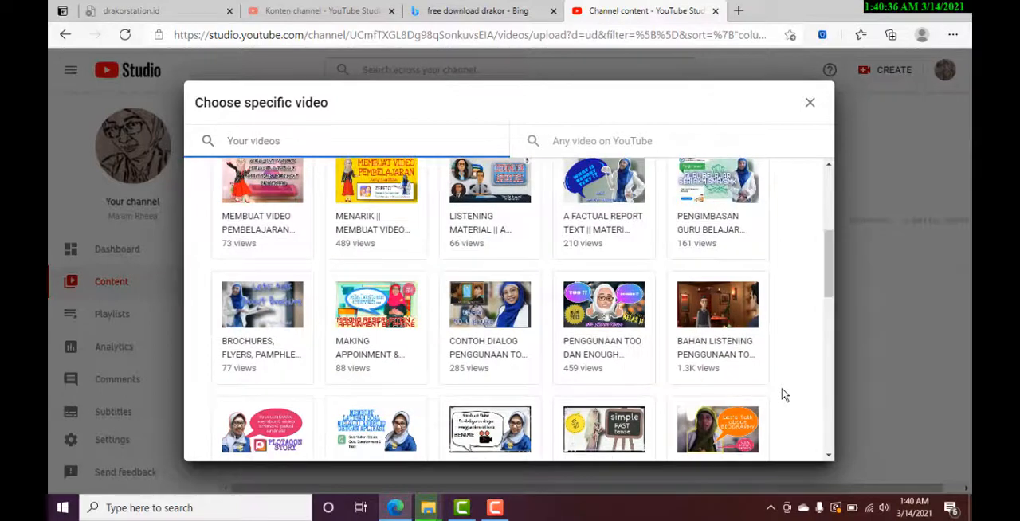
pyautogui.scroll(4, 784, 394)
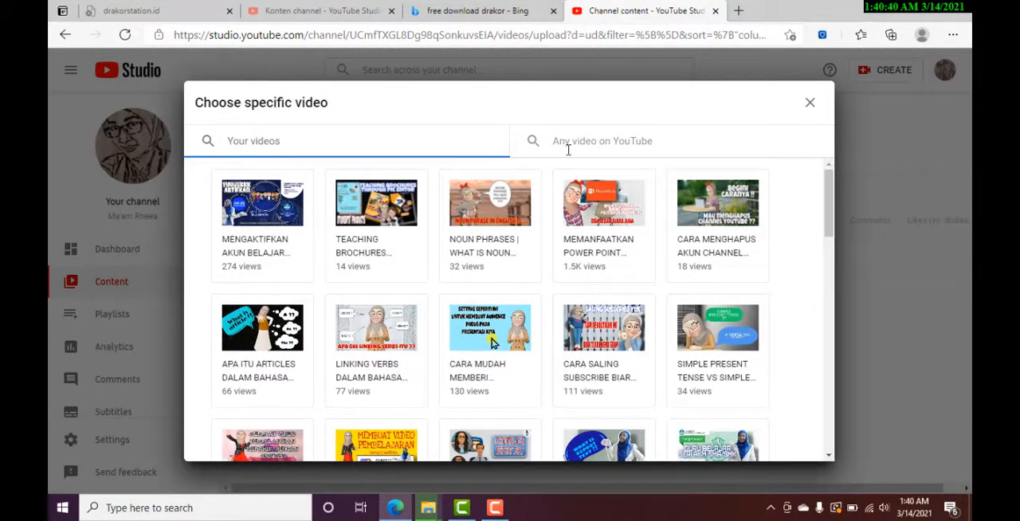
pyautogui.click(602, 144)
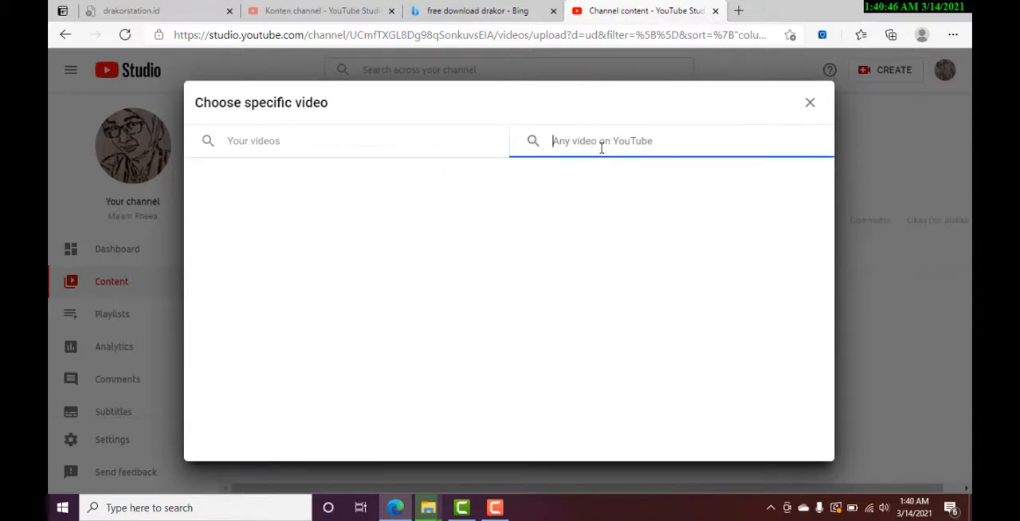
pyautogui.click(365, 141)
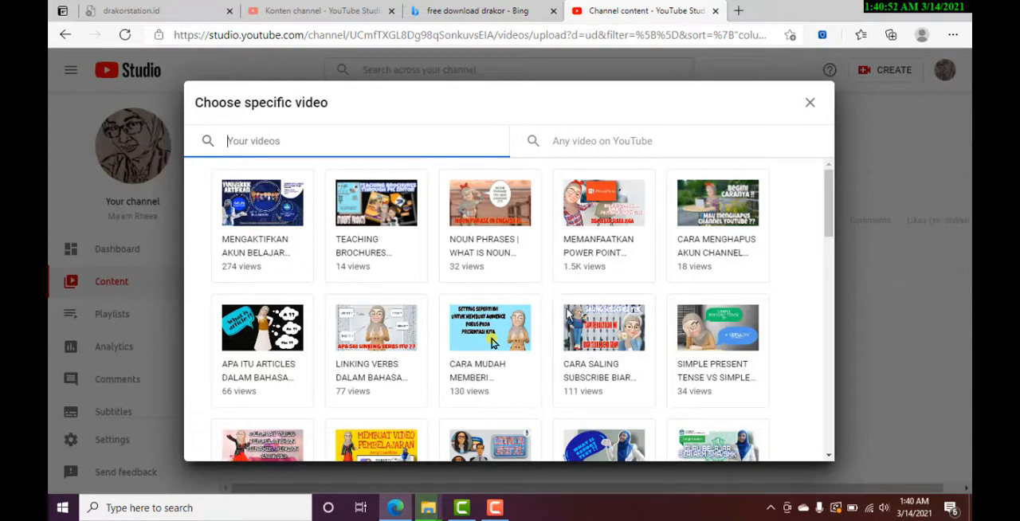
pyautogui.click(585, 328)
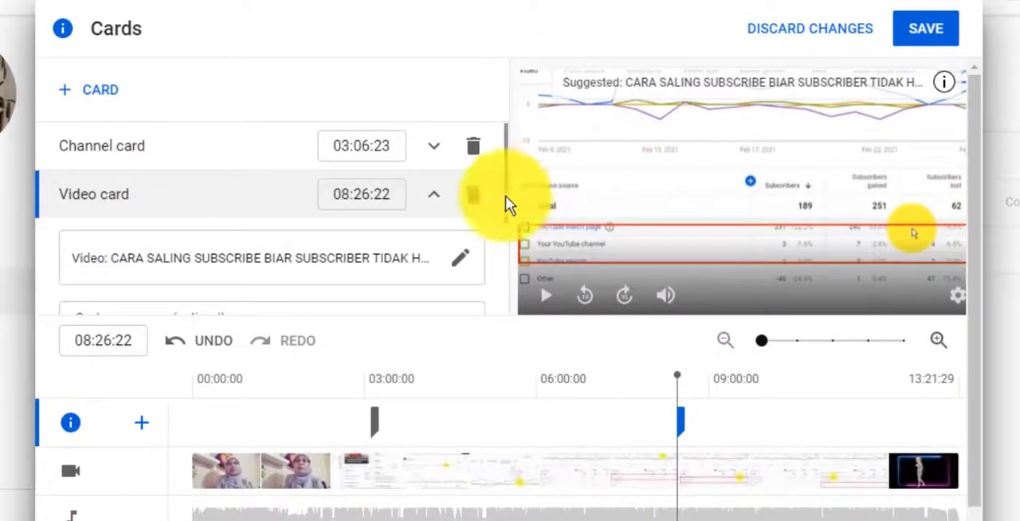
# Review the video card's optional fields and save the channel and video cards.
pyautogui.scroll(-1, 422, 253)
pyautogui.scroll(-1, 425, 249)
pyautogui.scroll(2, 425, 249)
pyautogui.click(926, 32)
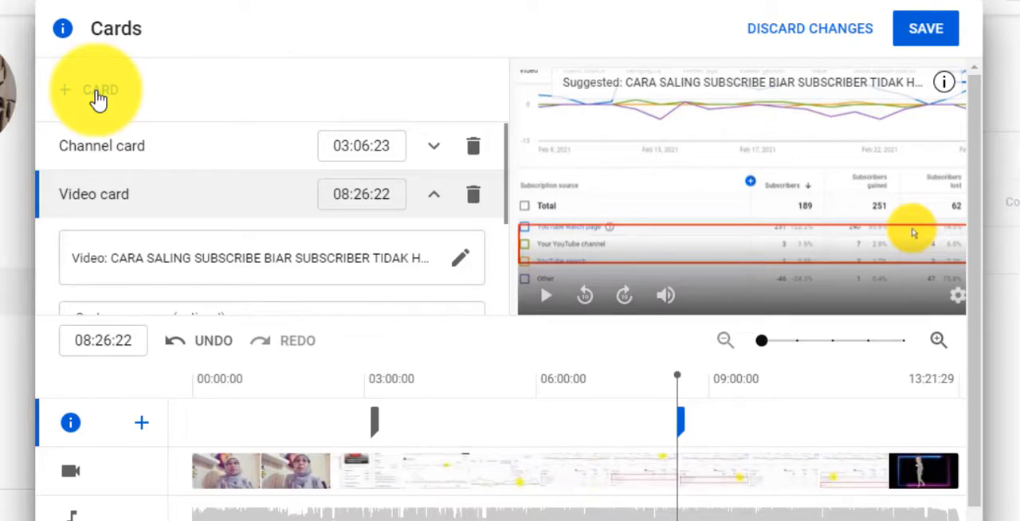
pyautogui.click(927, 32)
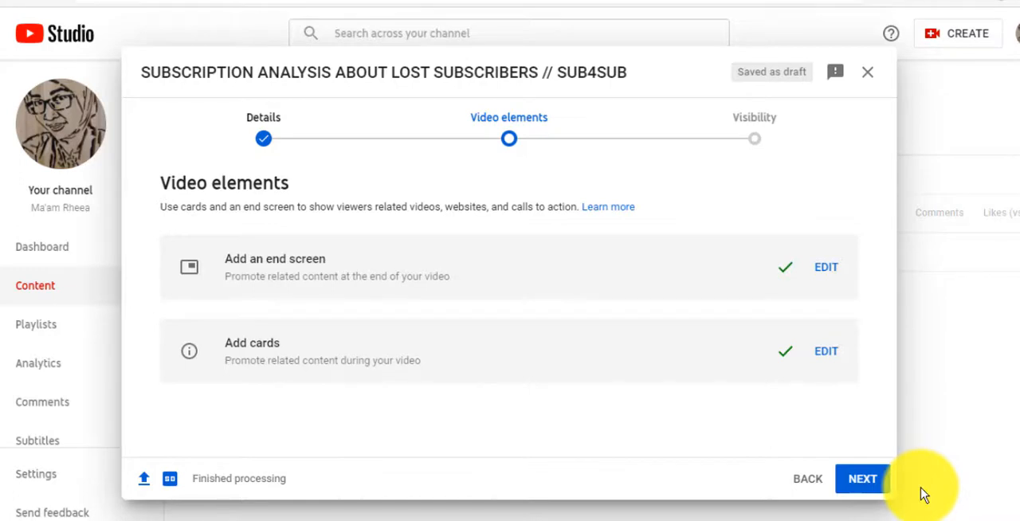
# Proceed to the video's visibility settings and choose to schedule its publication.
pyautogui.click(855, 481)
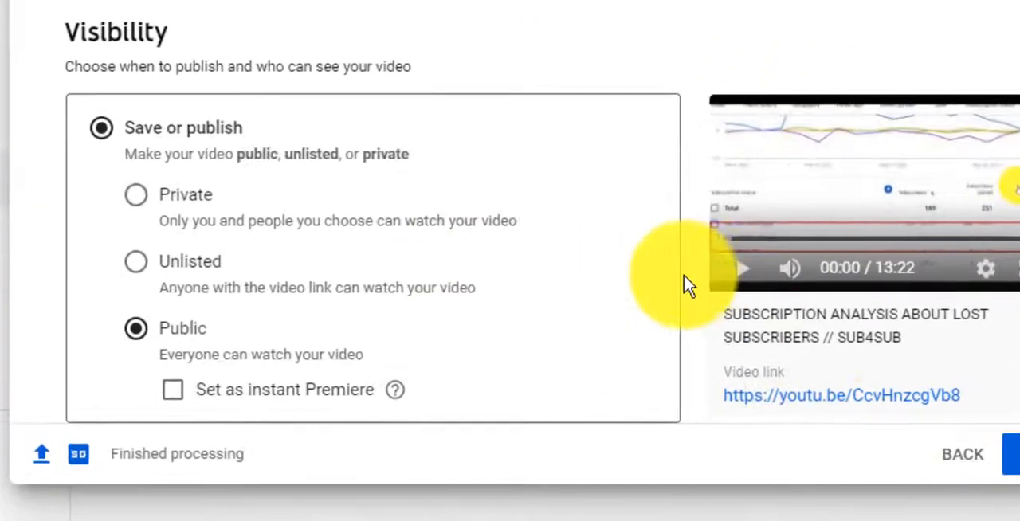
pyautogui.scroll(-4, 470, 283)
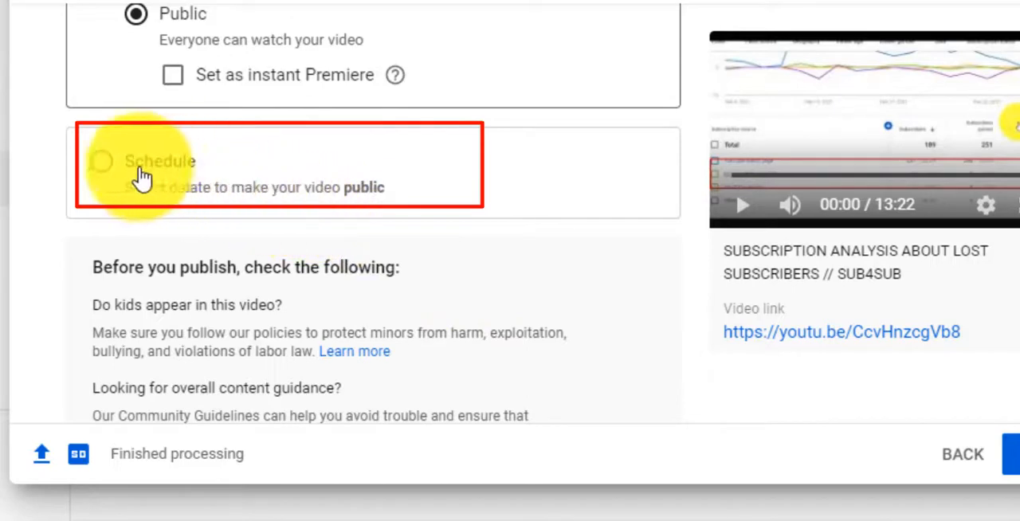
pyautogui.click(96, 166)
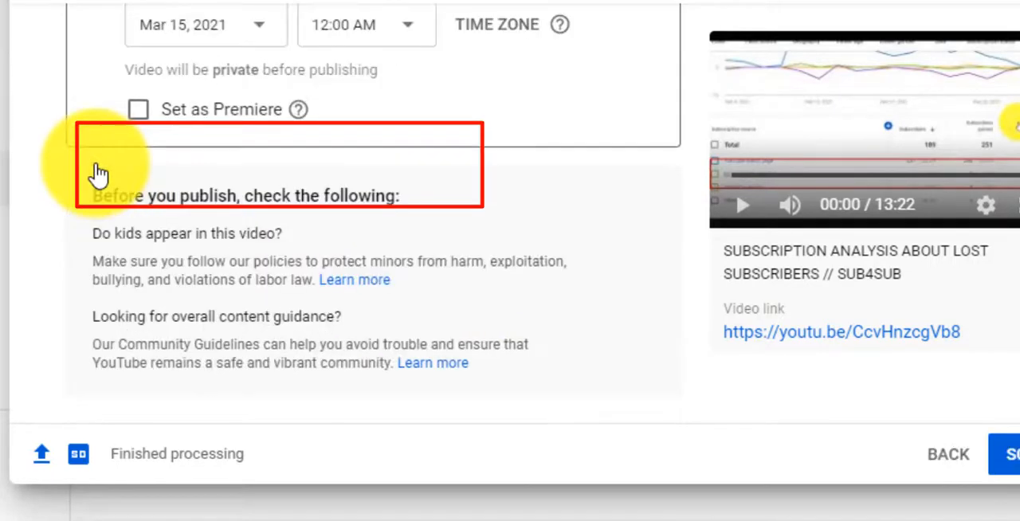
pyautogui.scroll(2, 210, 247)
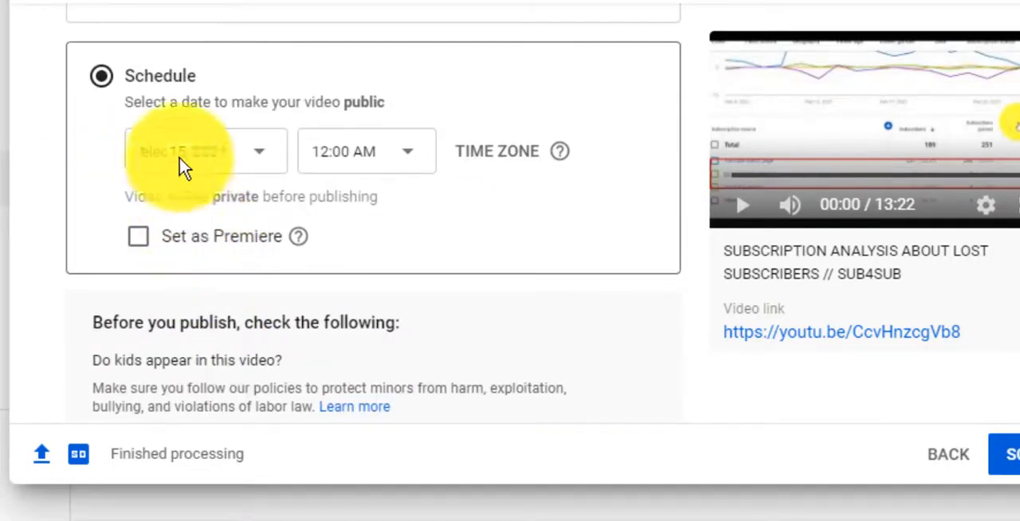
# Examine the dates and times available for scheduling the video's publication.
pyautogui.click(264, 158)
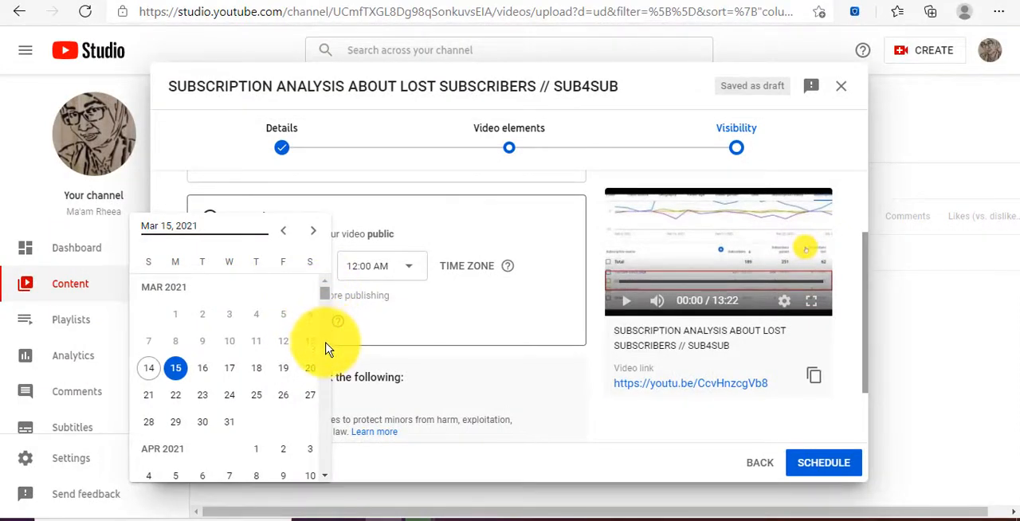
pyautogui.scroll(-10, 325, 344)
pyautogui.scroll(3, 322, 292)
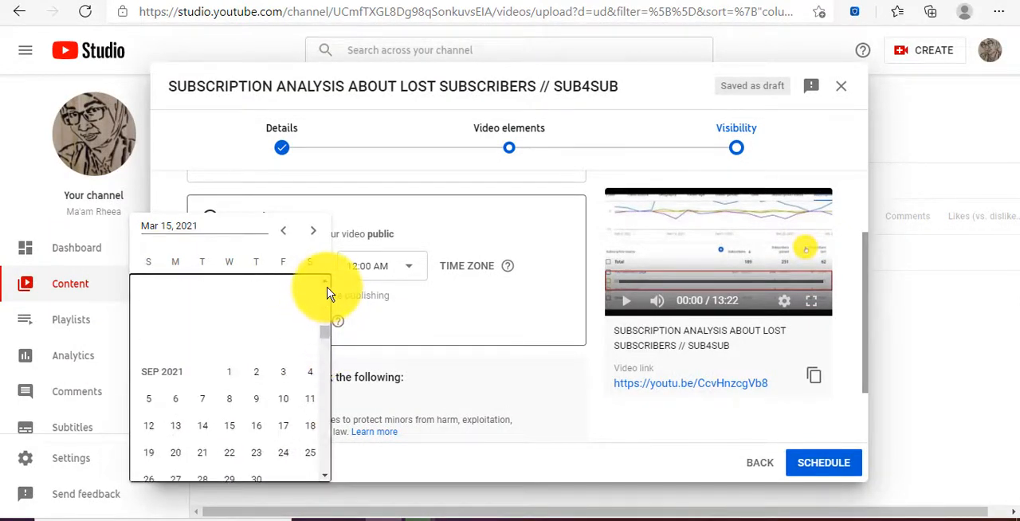
pyautogui.click(415, 287)
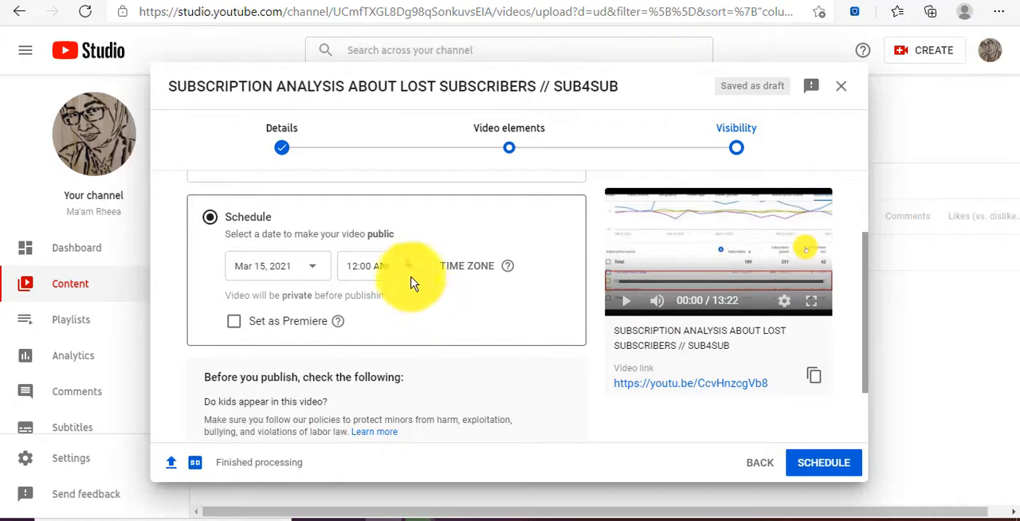
pyautogui.click(408, 276)
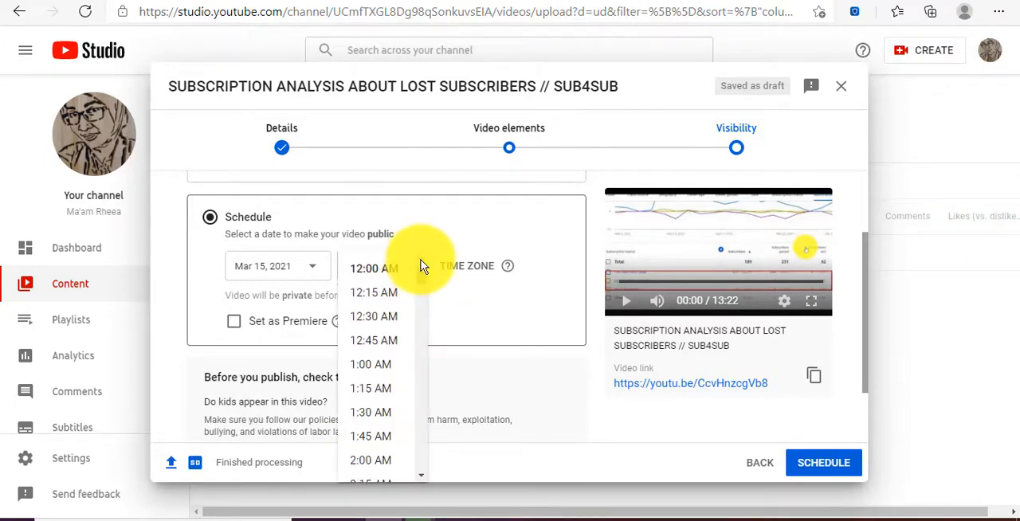
pyautogui.click(449, 299)
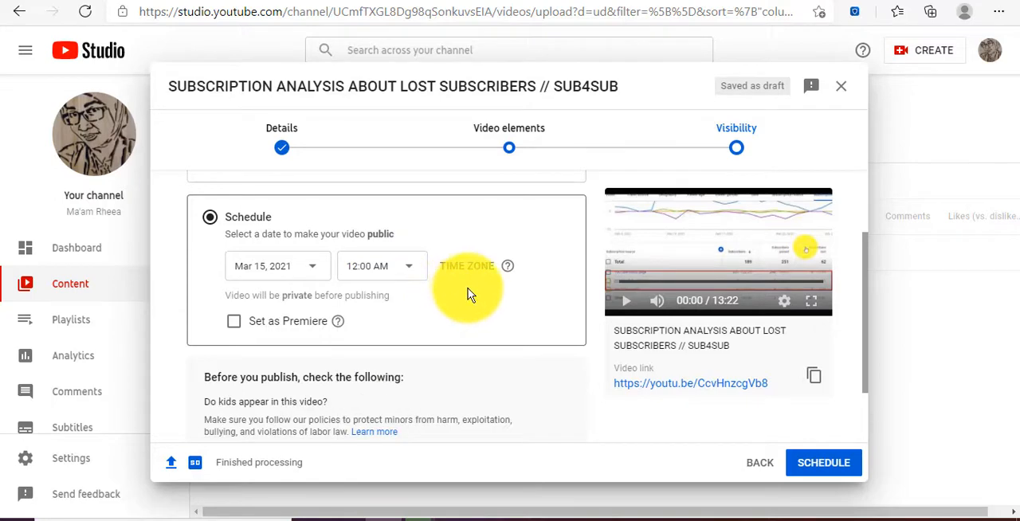
# Set the scheduled video as a Premiere and set its publication date to Mar 14, 2021.
pyautogui.click(234, 322)
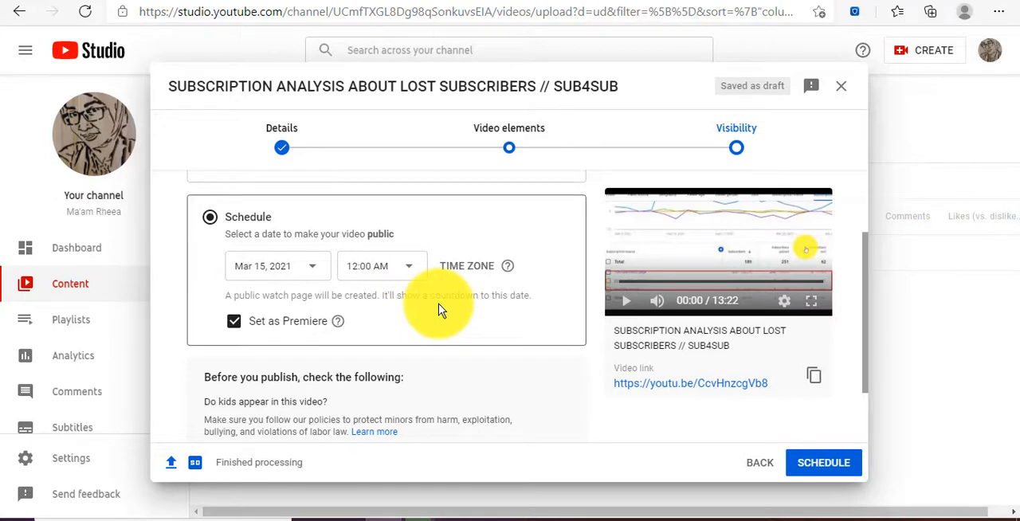
pyautogui.click(315, 273)
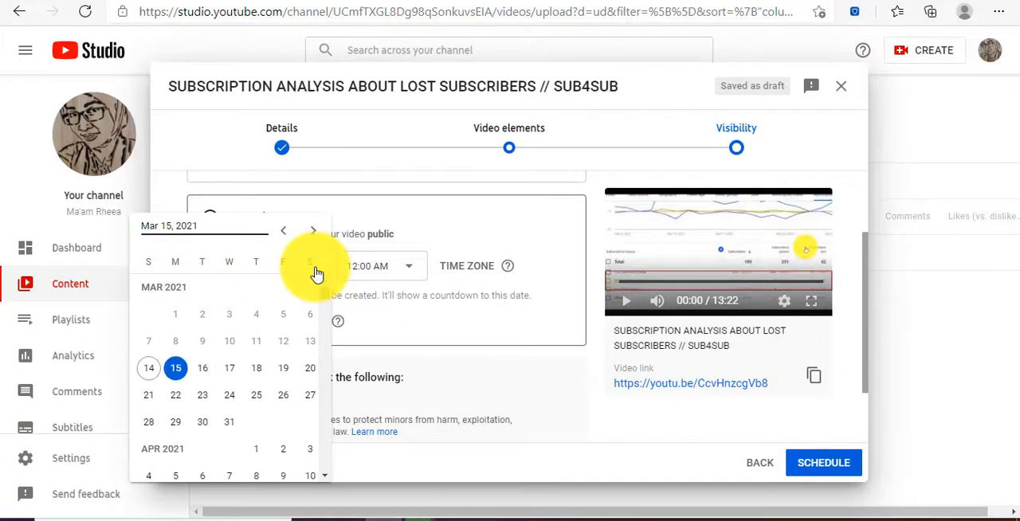
pyautogui.click(151, 369)
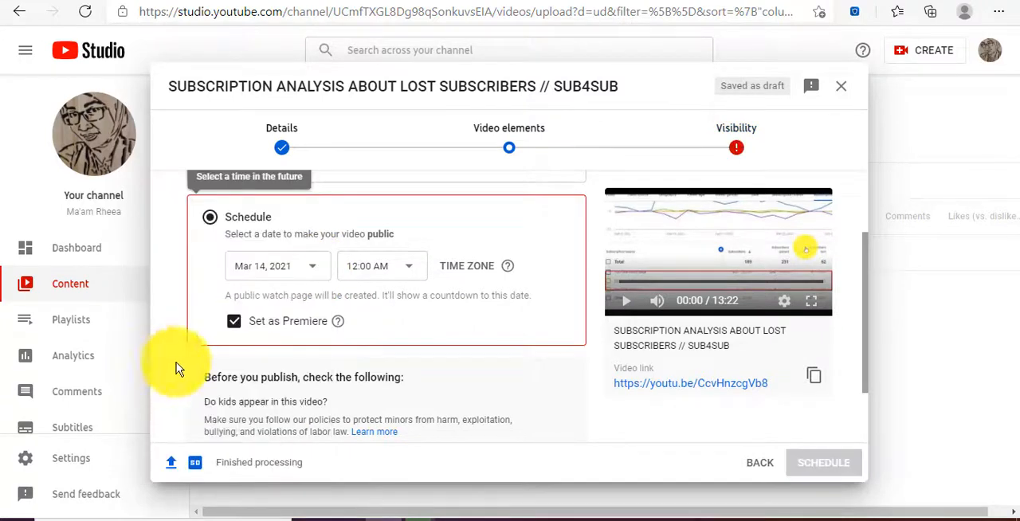
# Look through the morning publish times offered for the Mar 14, 2021 Premiere.
pyautogui.click(409, 274)
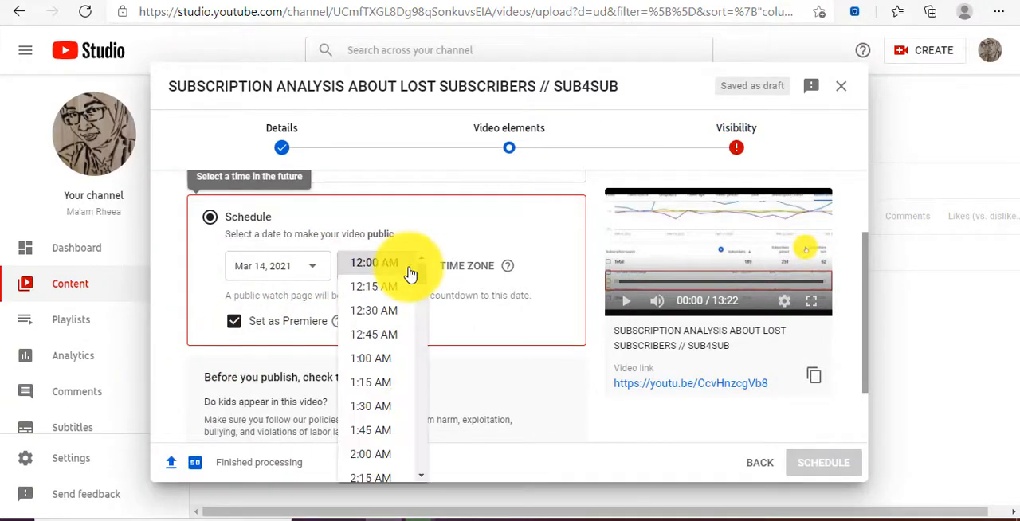
pyautogui.scroll(-2, 393, 426)
pyautogui.scroll(-1, 393, 429)
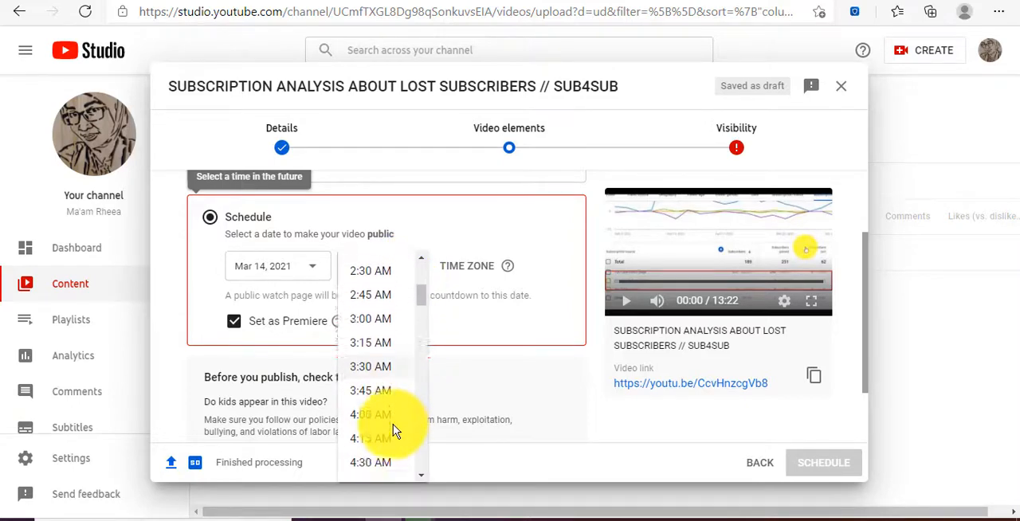
pyautogui.scroll(-2, 381, 474)
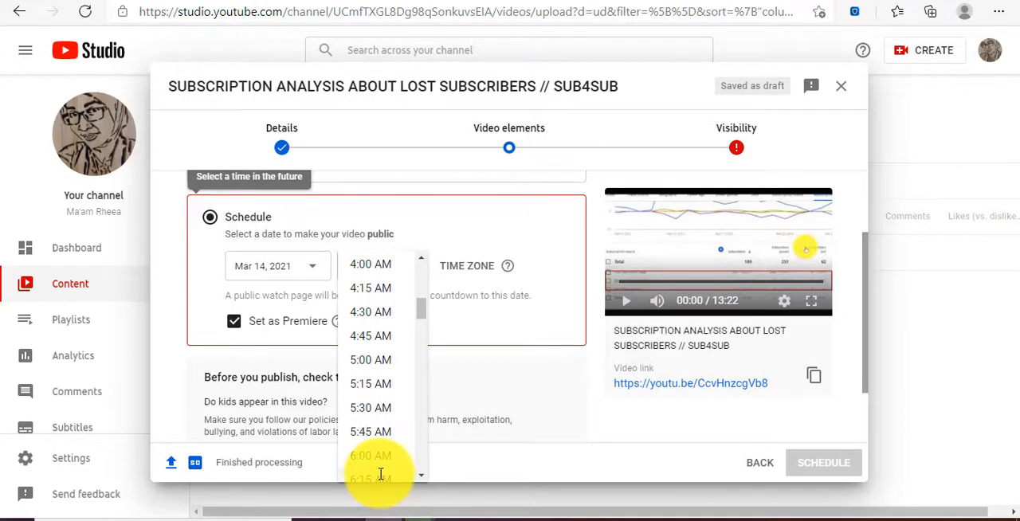
pyautogui.scroll(-1, 374, 470)
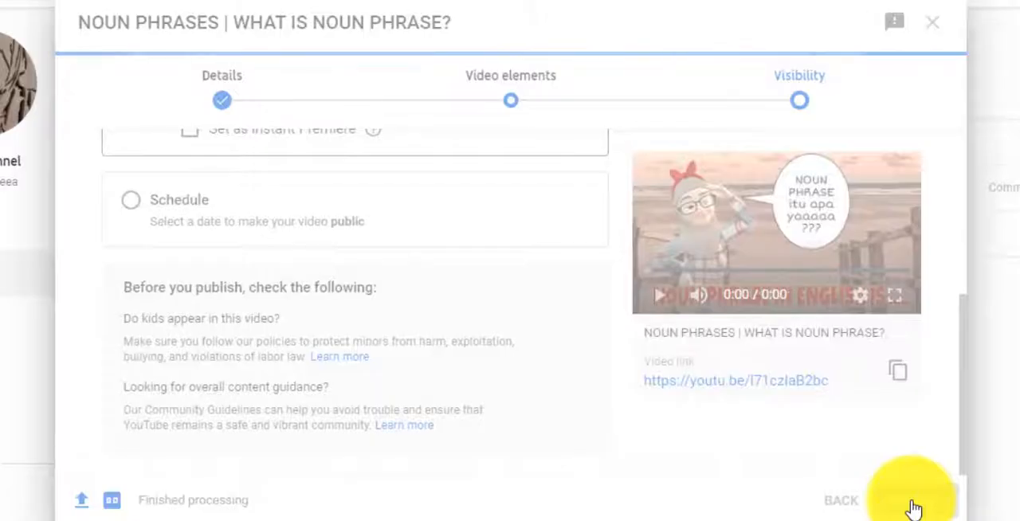
# Publish the video "NOUN PHRASES | WHAT IS NOUN PHRASE?" immediately instead of scheduling it.
pyautogui.click(914, 507)
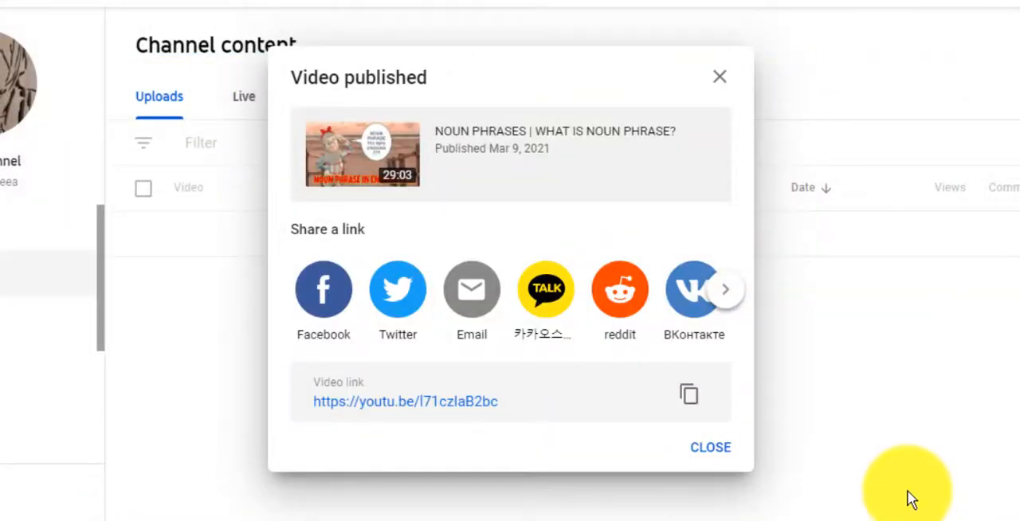